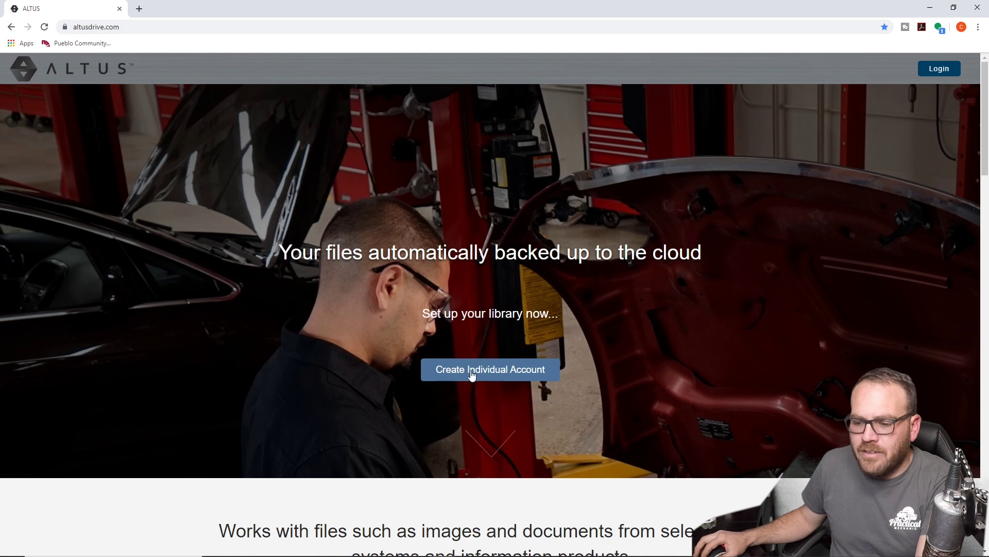
Abandon the new-account sign-up and sign in to Altus Drive to reach My Files
click(510, 375)
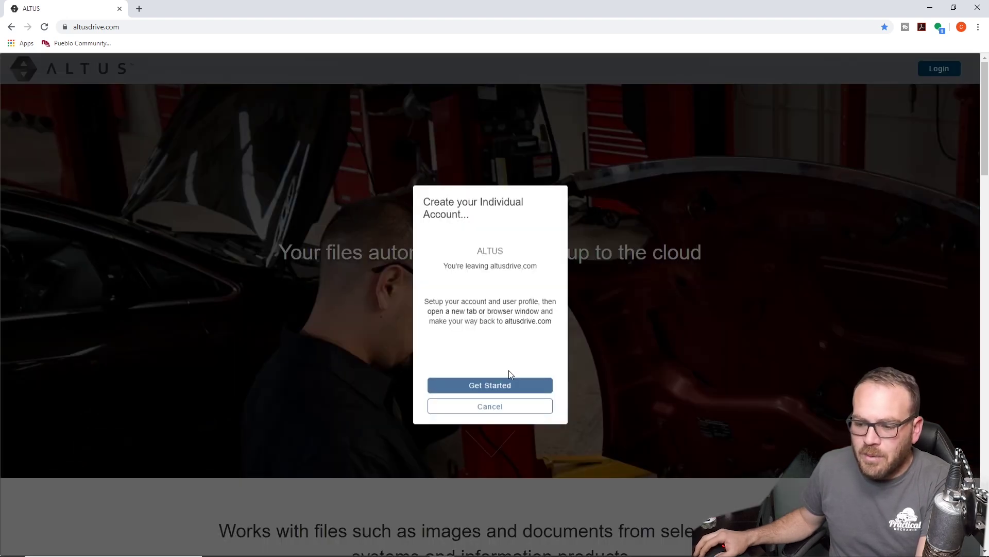
click(487, 390)
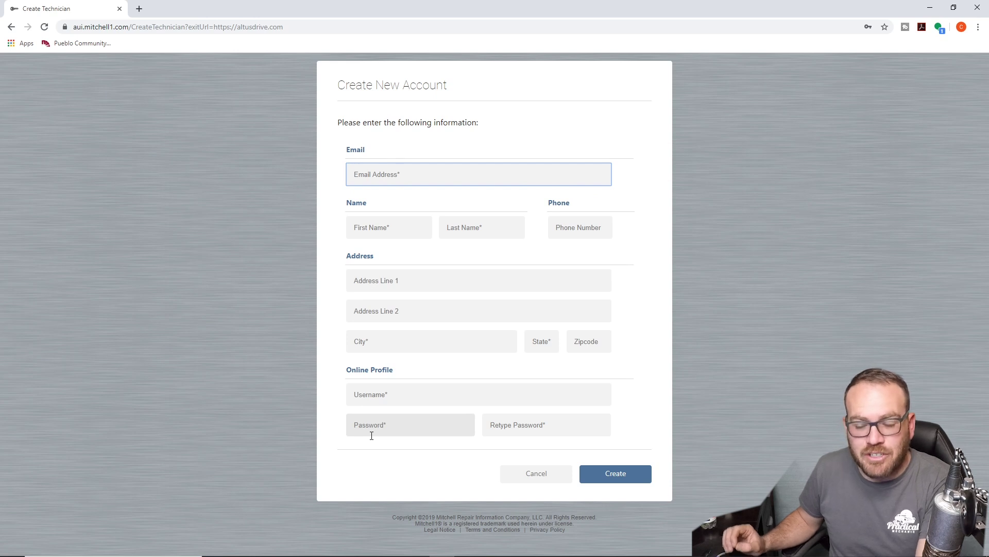
click(536, 474)
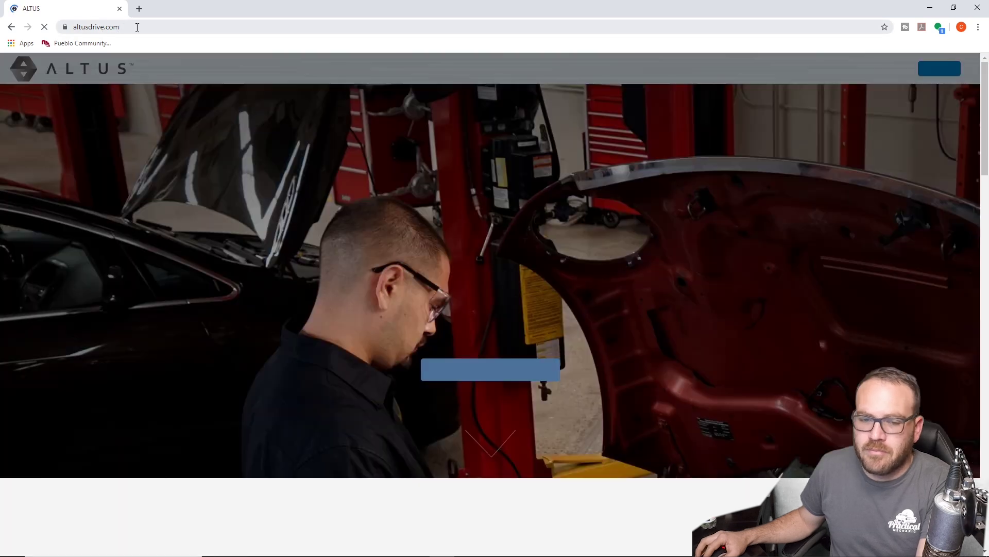
click(936, 75)
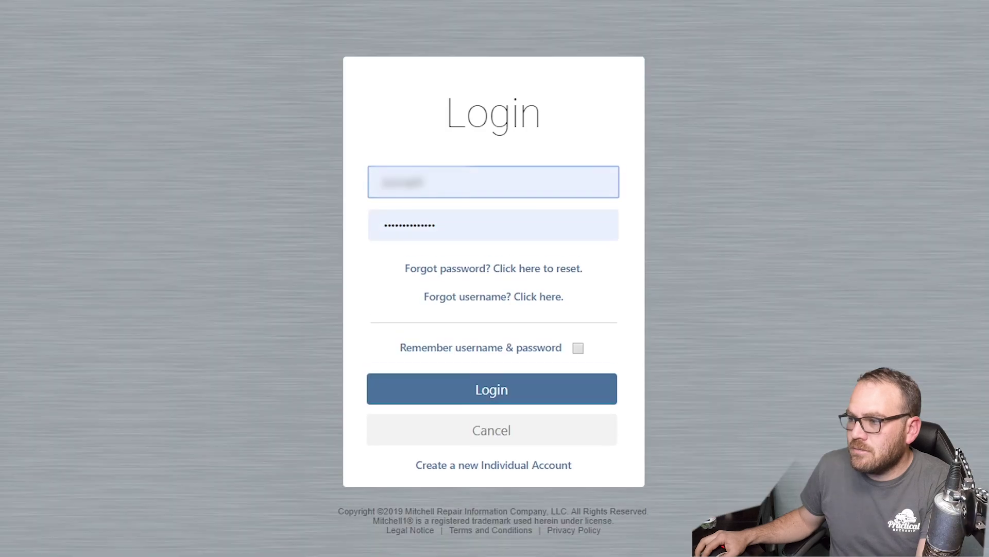
click(479, 395)
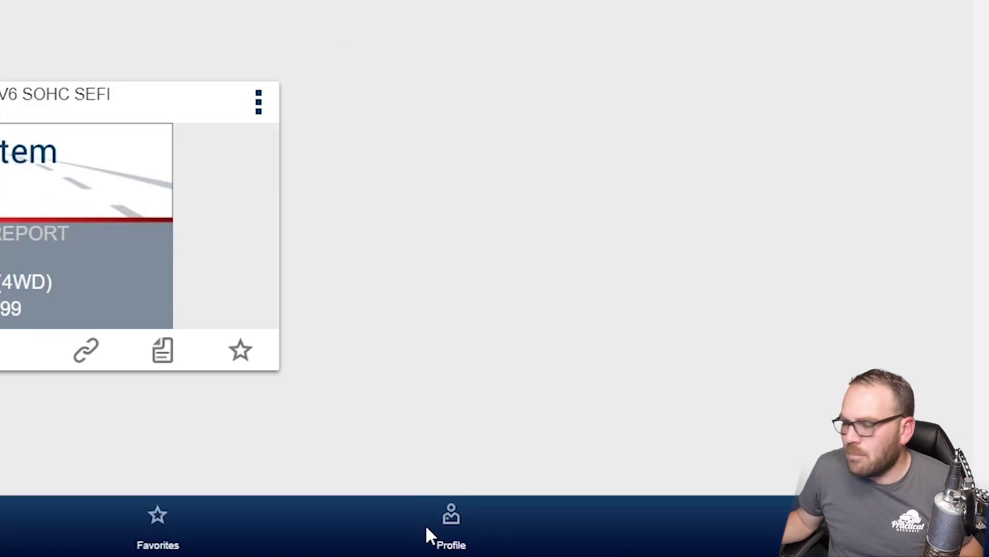
Sign in to Technician Profile Manager and start adding a device under Device Management
click(450, 520)
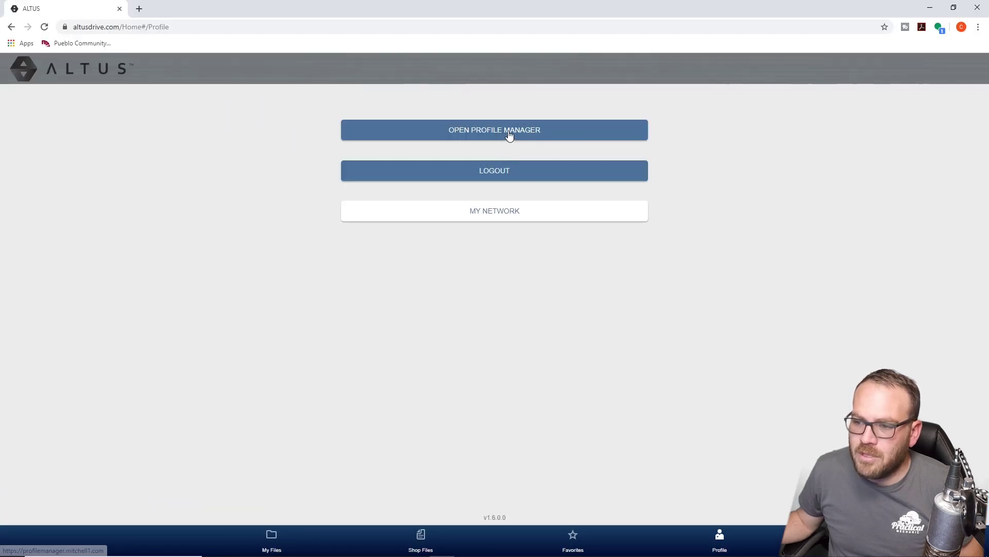
click(508, 132)
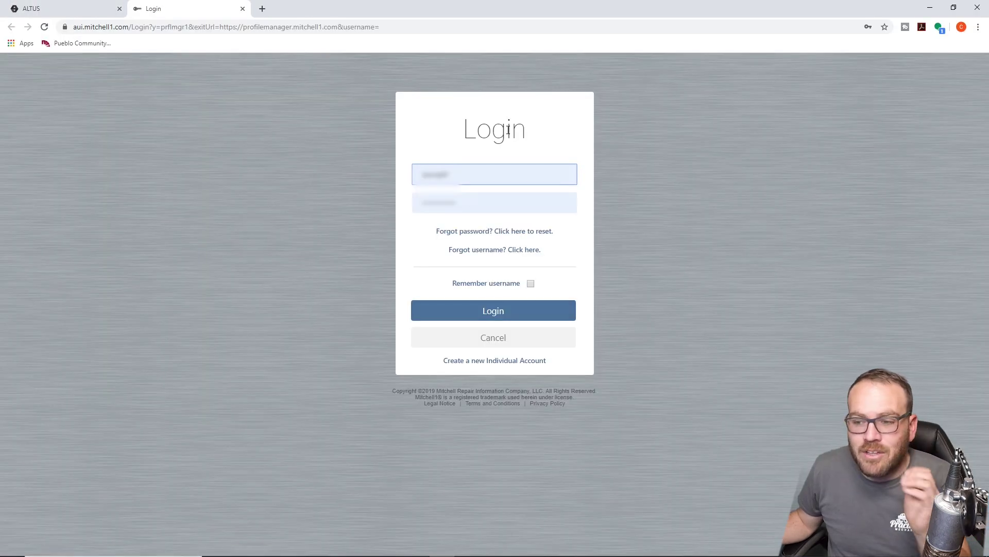
click(494, 310)
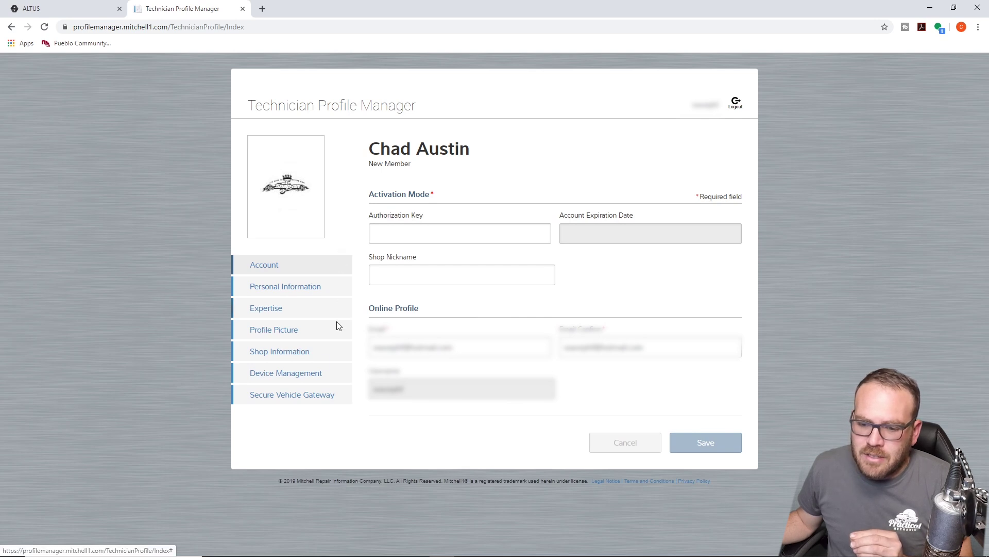
click(283, 378)
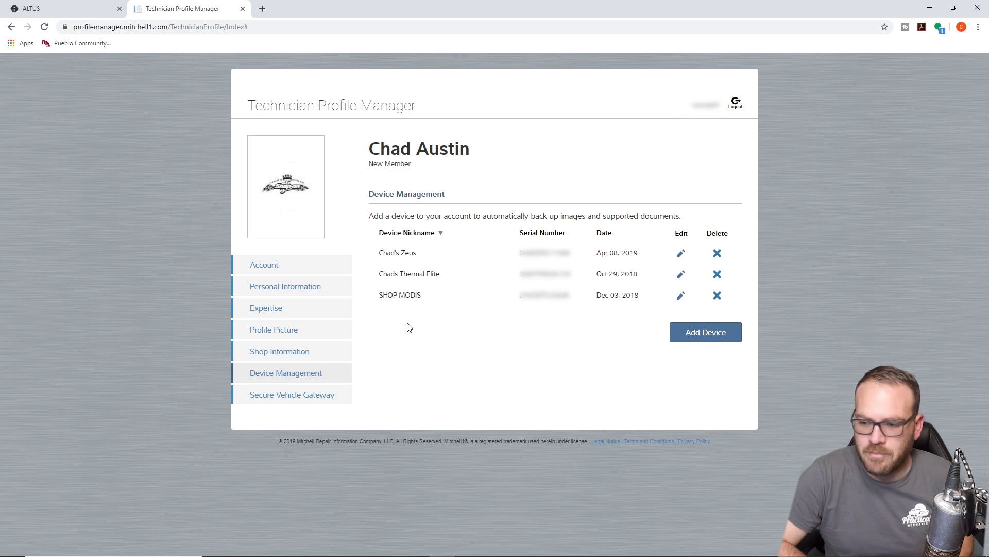
click(690, 328)
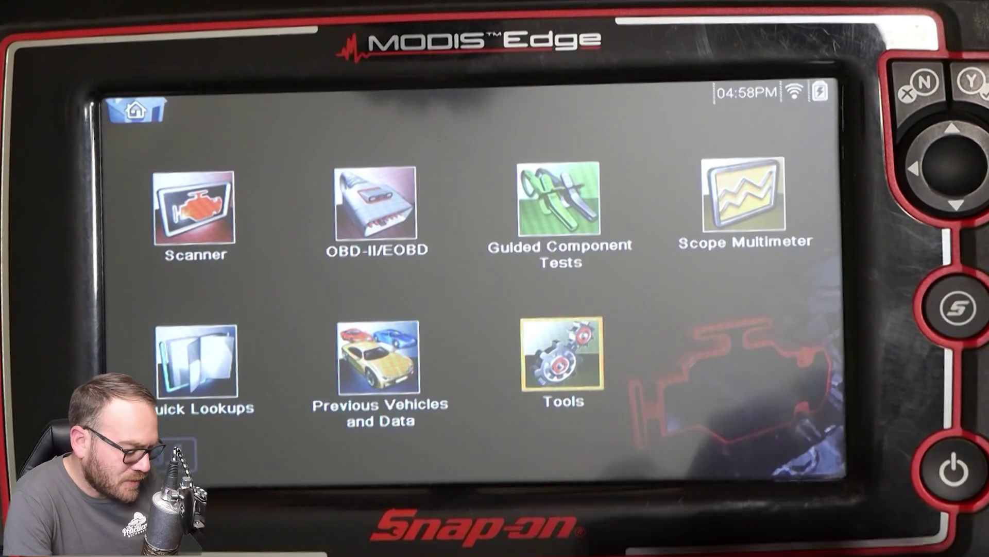
Show the MODIS Edge Get Connected page from Tools, listing serial number, PIN and code
click(954, 468)
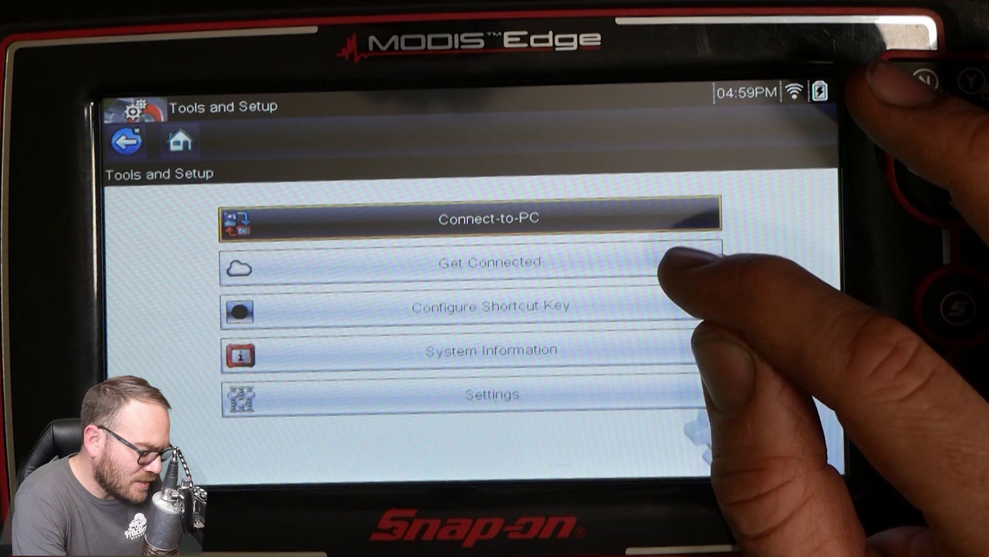
click(680, 263)
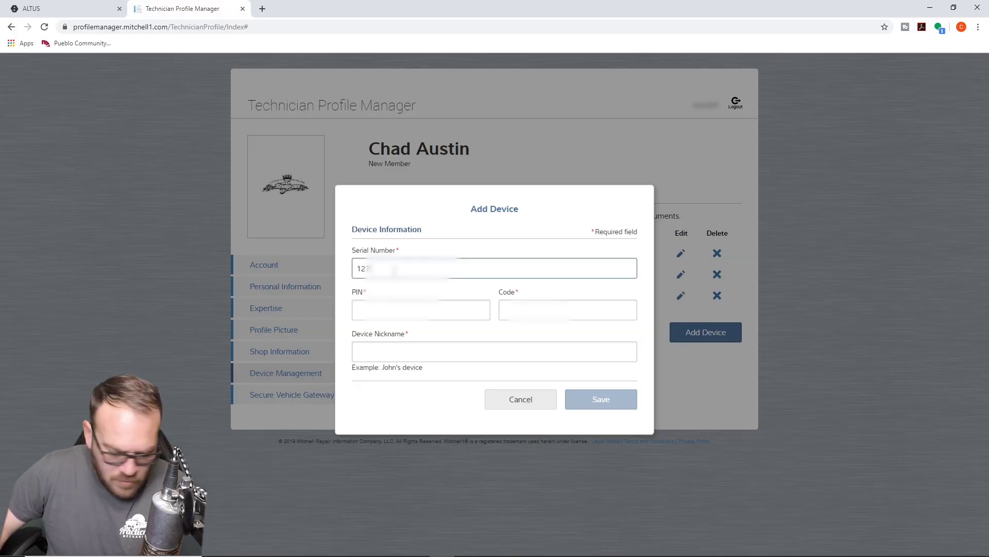
Enter the device PIN and code, nickname it Personal Modis Edge, and save
click(361, 310)
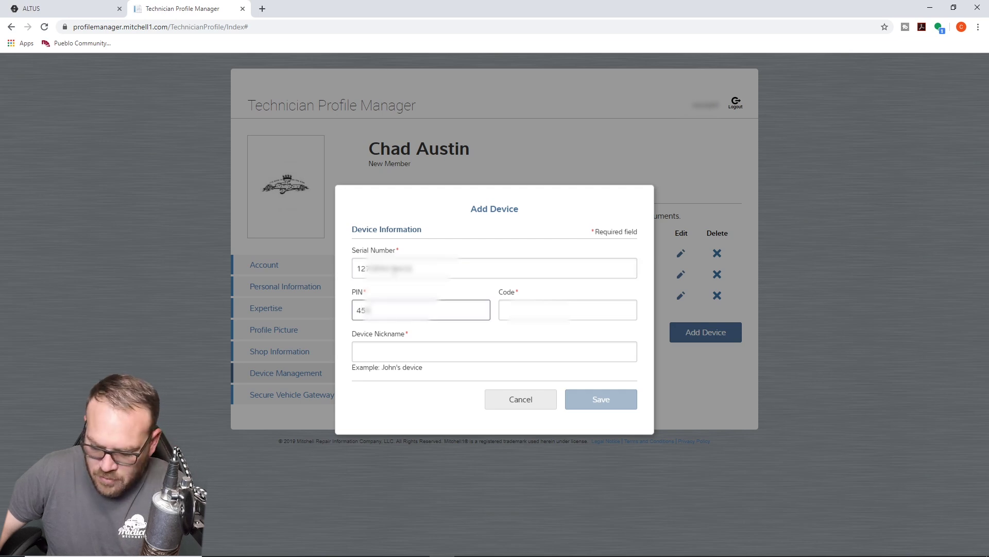
text(45)
key(Tab)
text(2E)
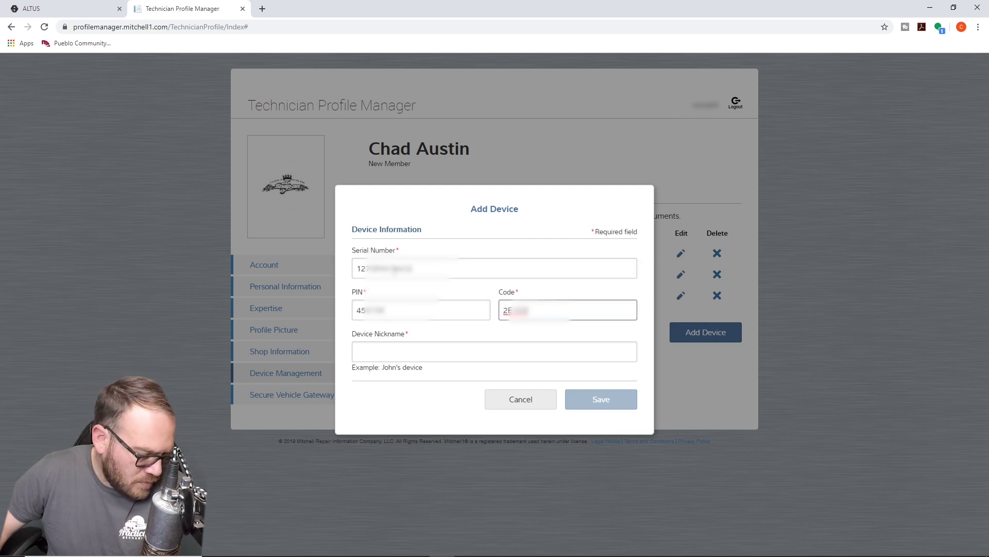
text(3F8)
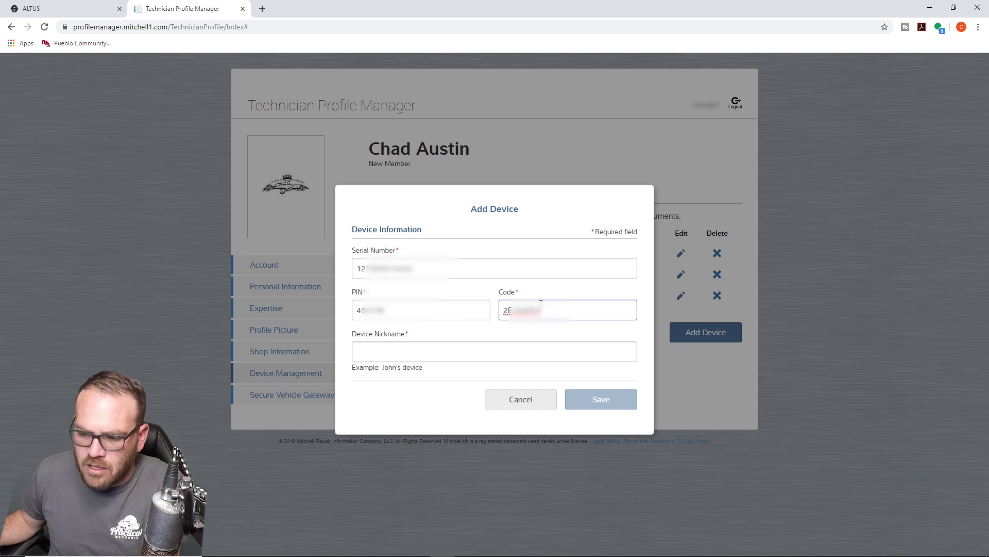
click(400, 351)
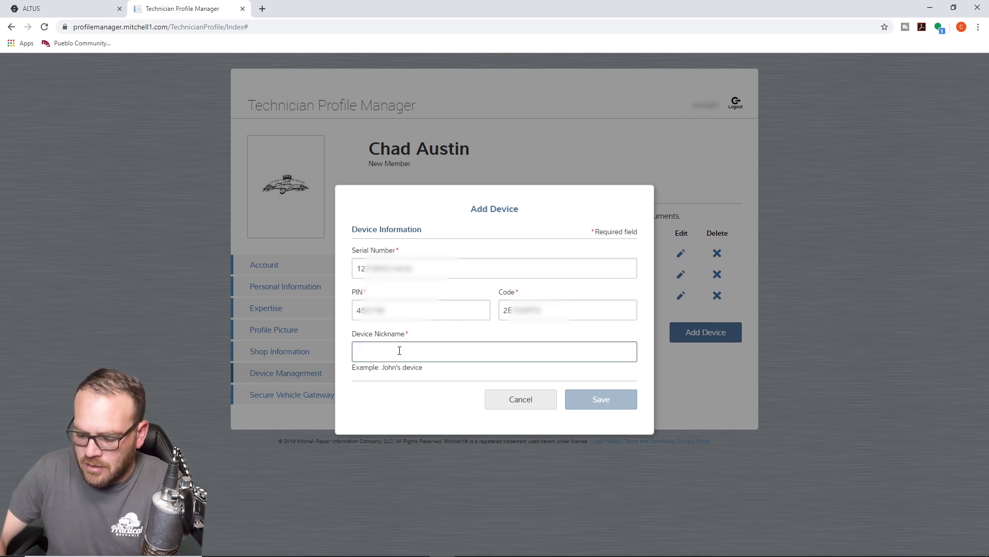
text(Personal Modis Edge)
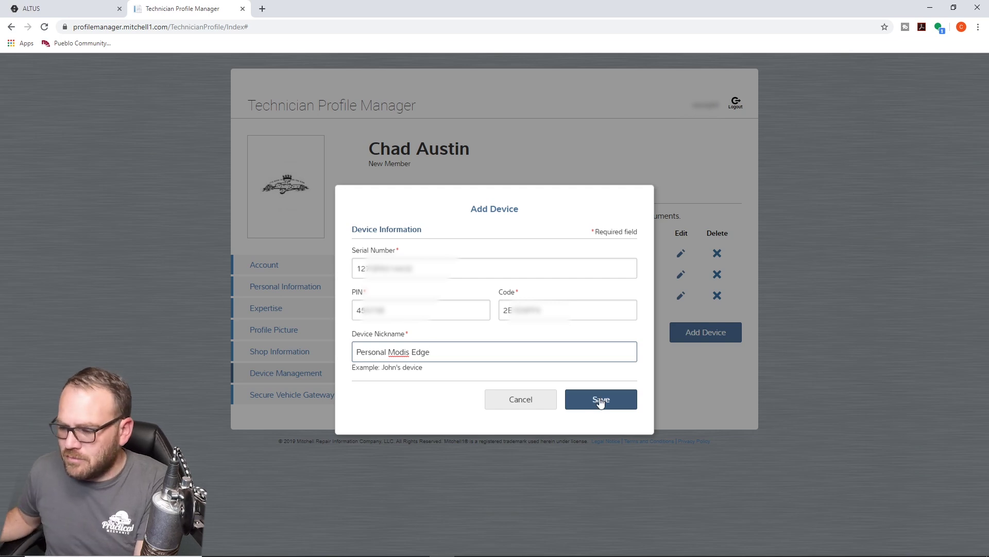
click(600, 401)
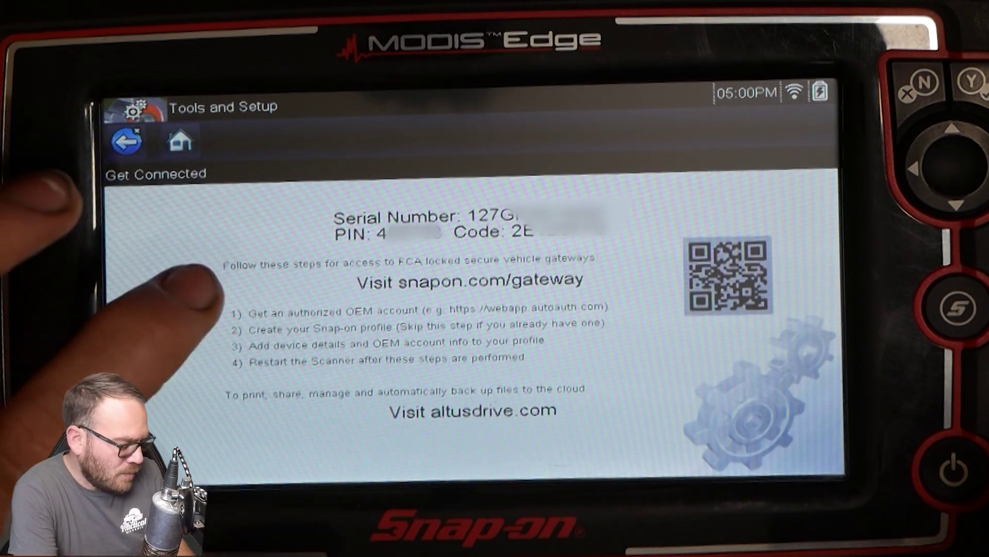
Confirm Vehicle History holds no vehicles, then return home and enter the Scanner
click(180, 140)
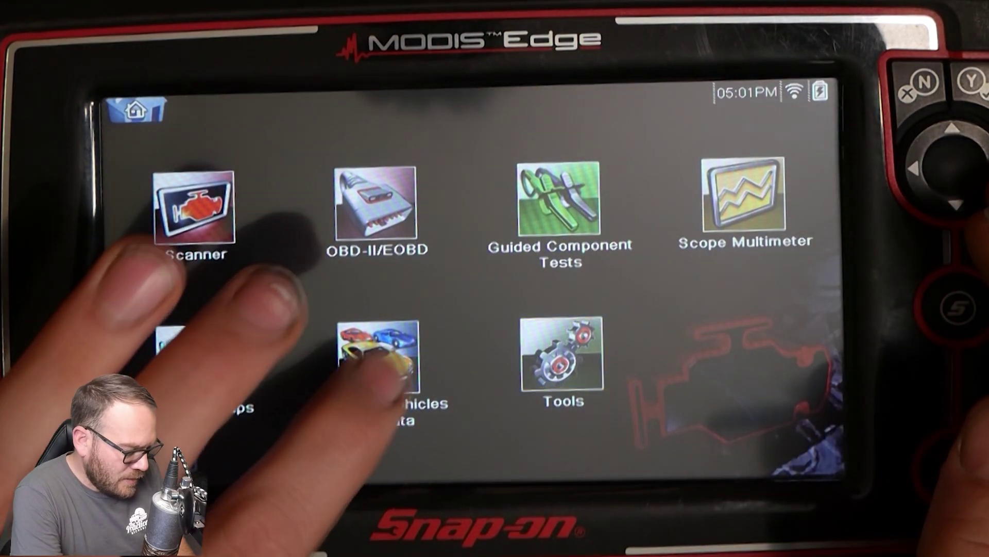
click(378, 357)
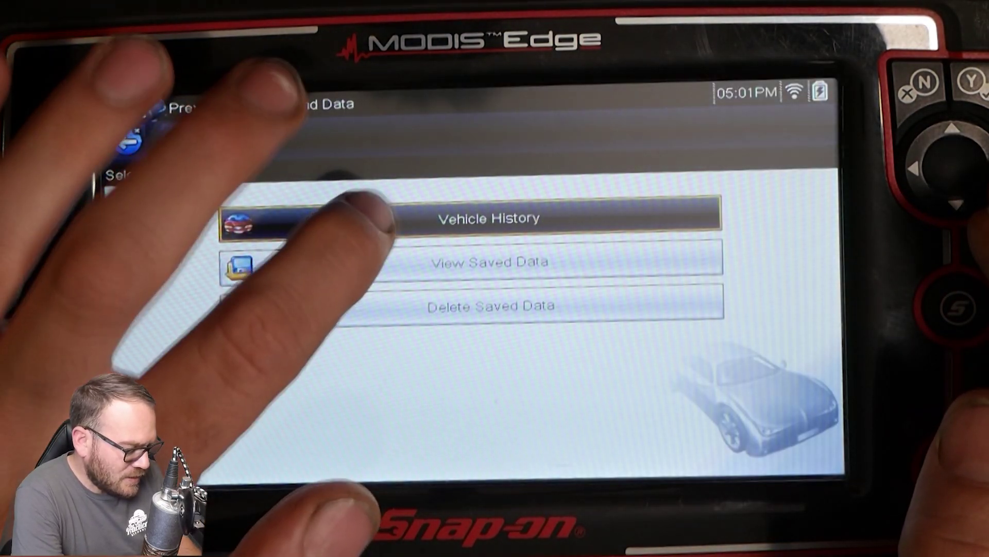
click(356, 218)
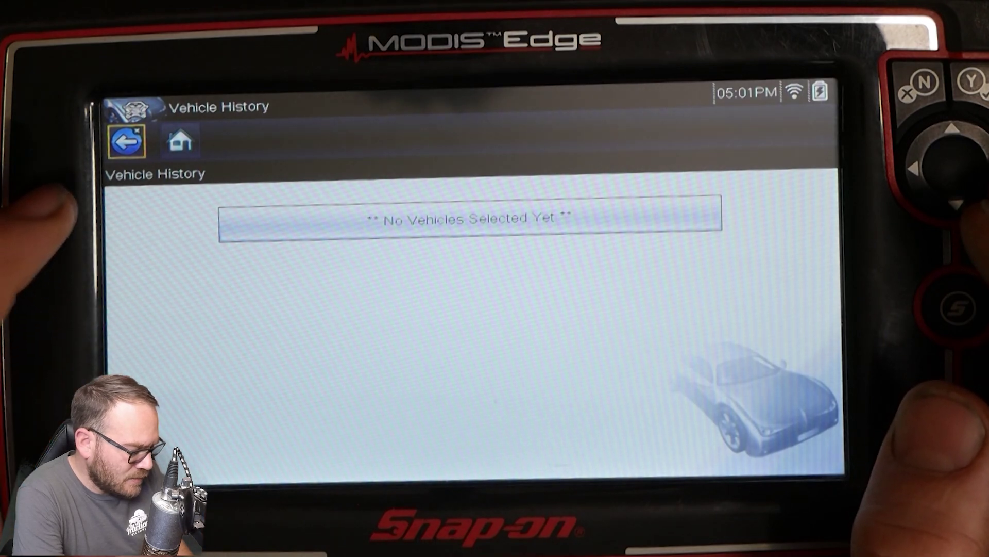
click(126, 141)
click(126, 140)
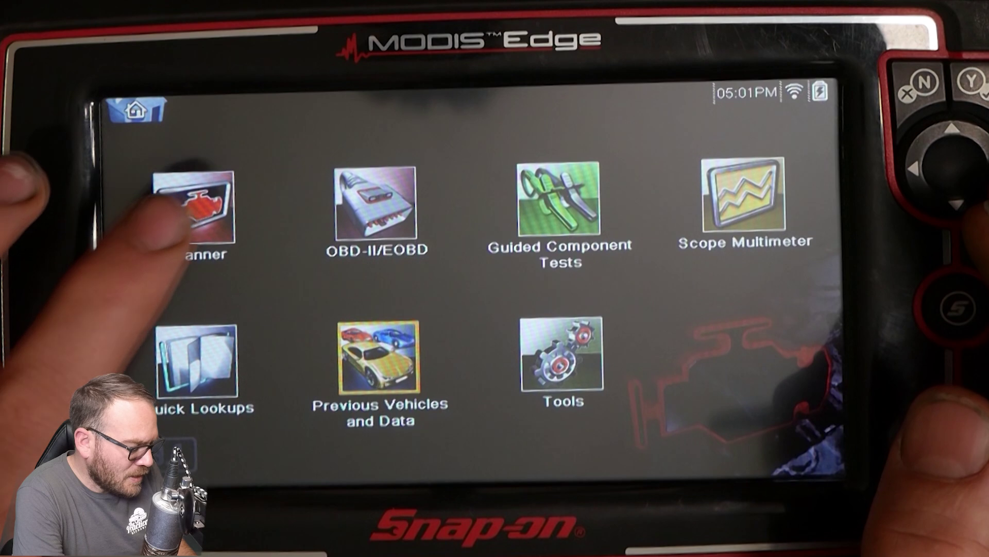
click(192, 209)
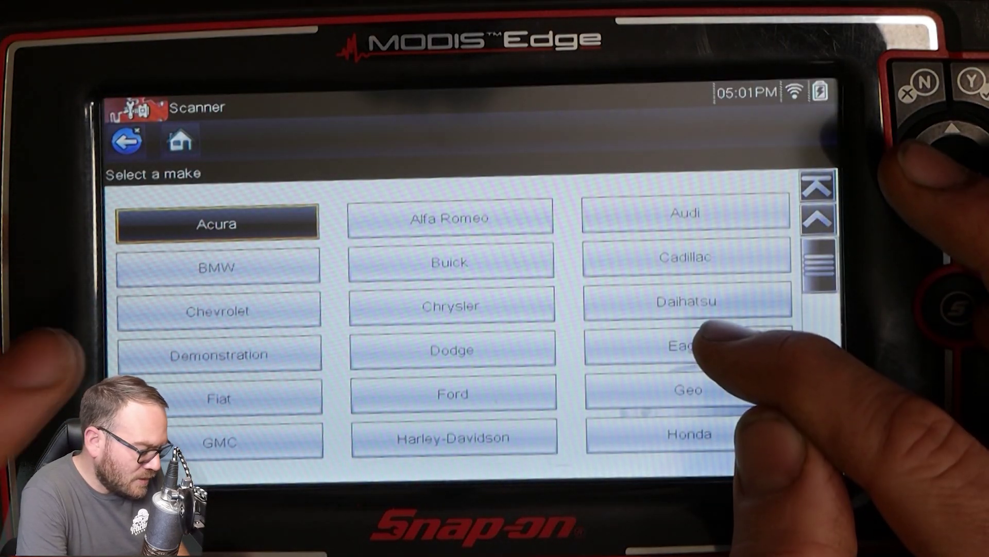
Select the 2016 Chevrolet Tahoe 5.3L V8 demo vehicle and run a code scan
click(219, 355)
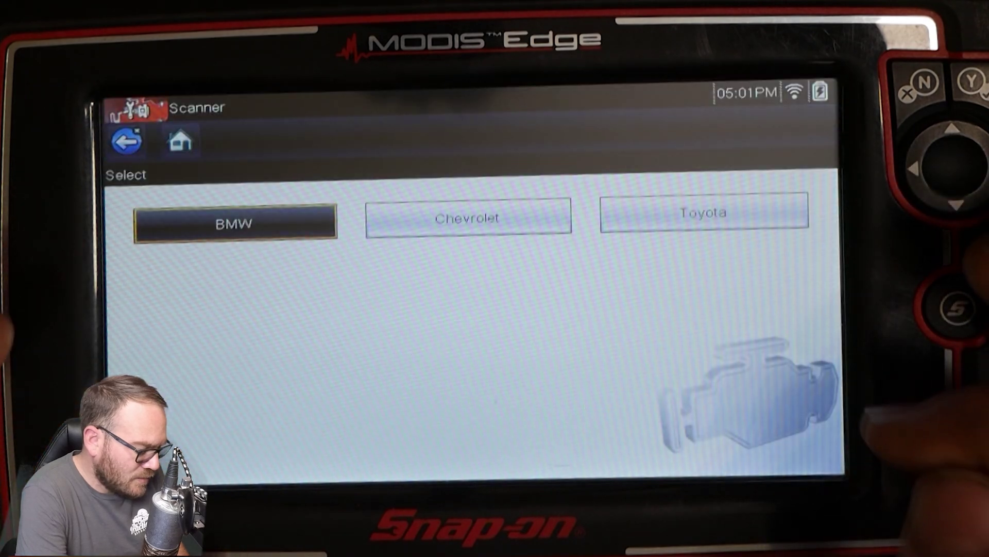
click(464, 219)
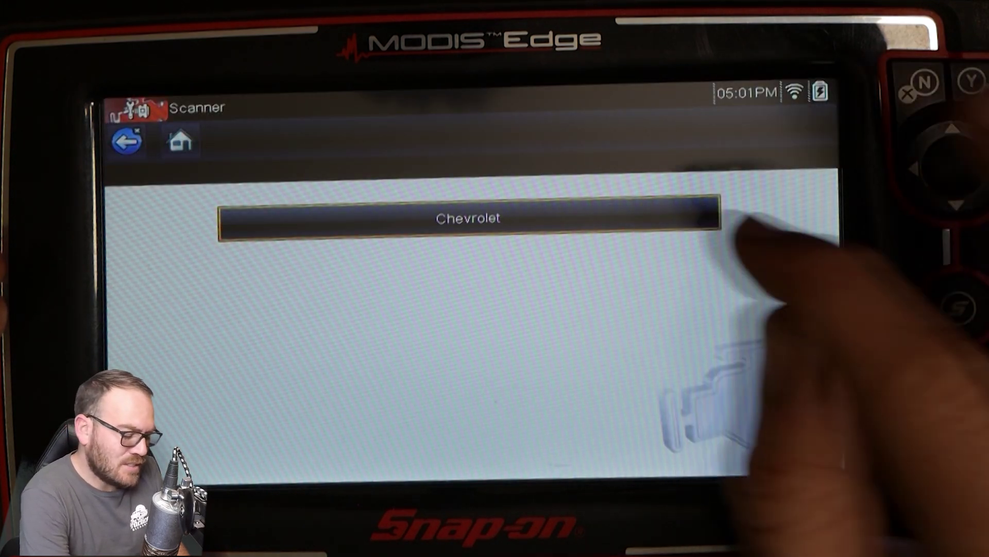
click(711, 221)
click(685, 219)
click(669, 219)
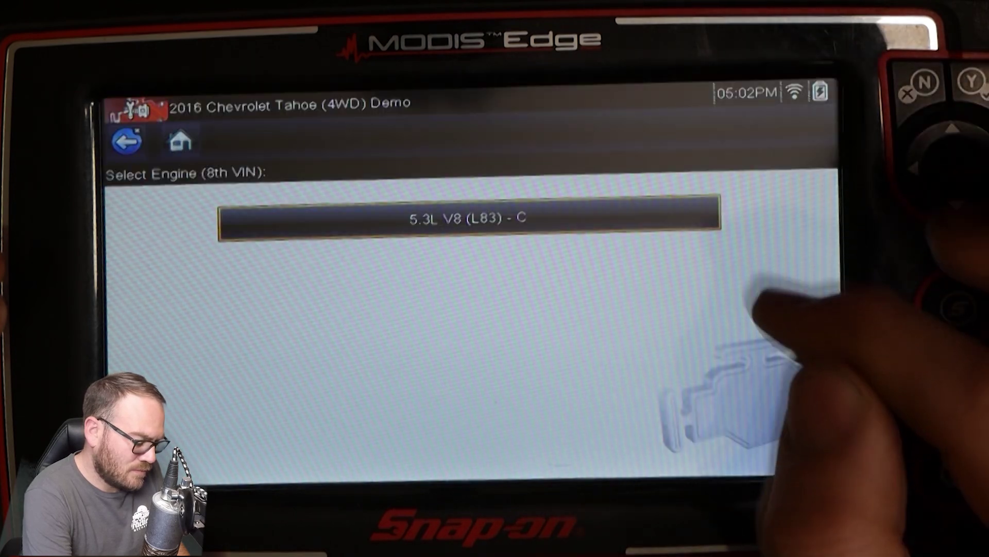
click(686, 217)
click(685, 395)
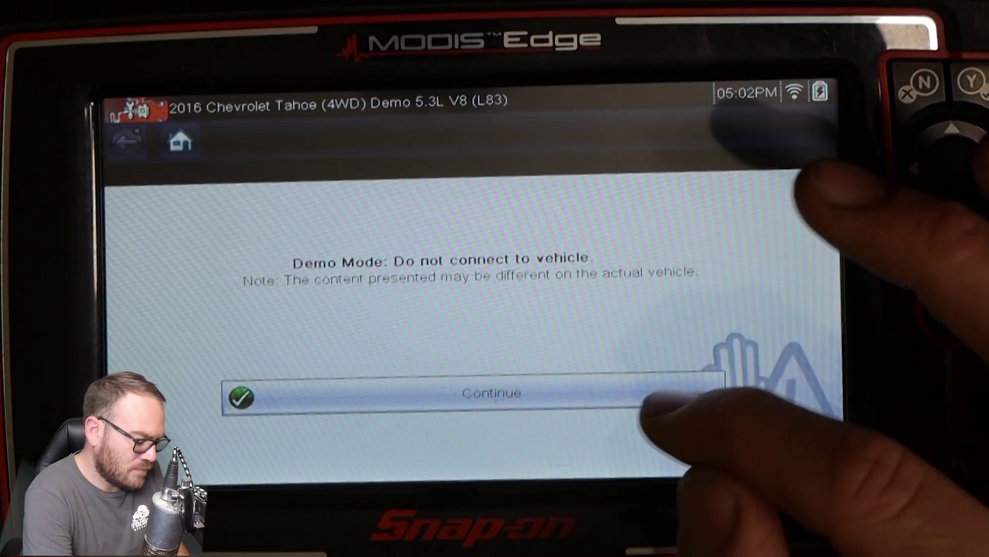
click(639, 399)
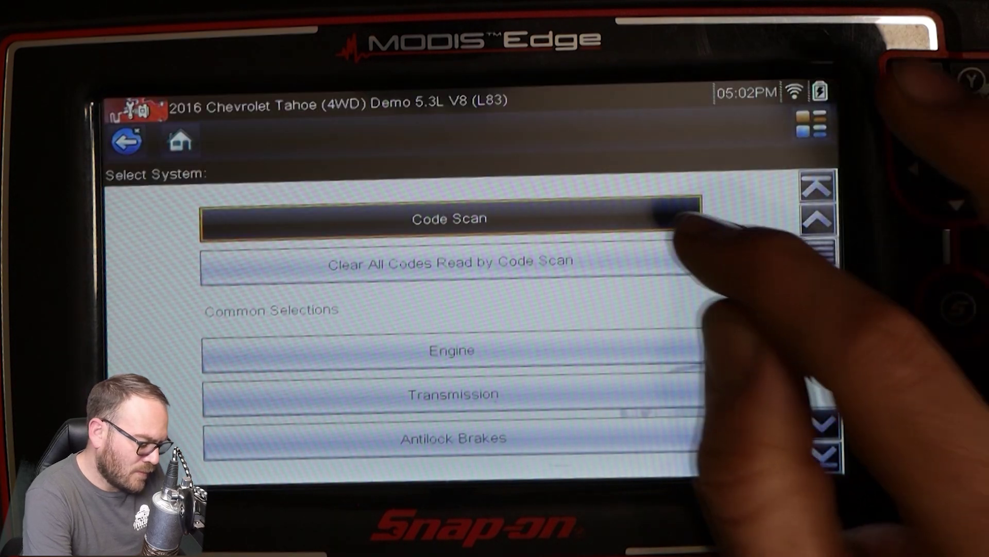
click(609, 217)
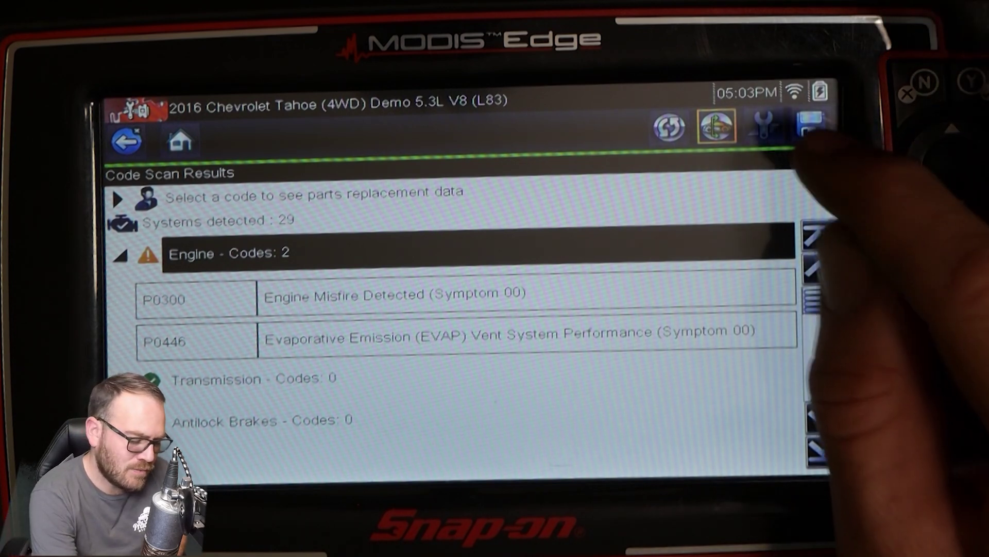
Save the Tahoe code scan results showing engine codes P0300 and P0446
click(810, 125)
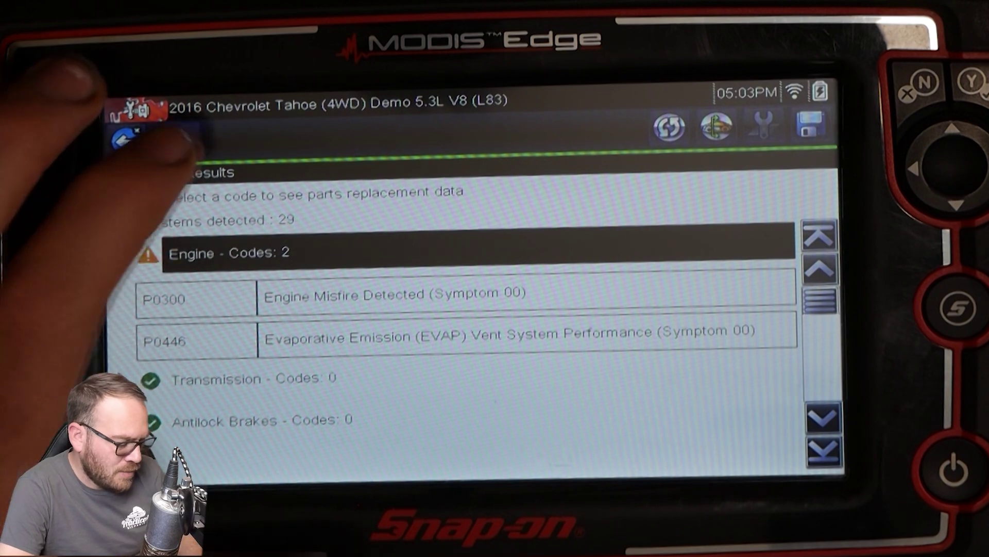
List the saved data files under Previous Vehicles and Data from the home menu
click(180, 140)
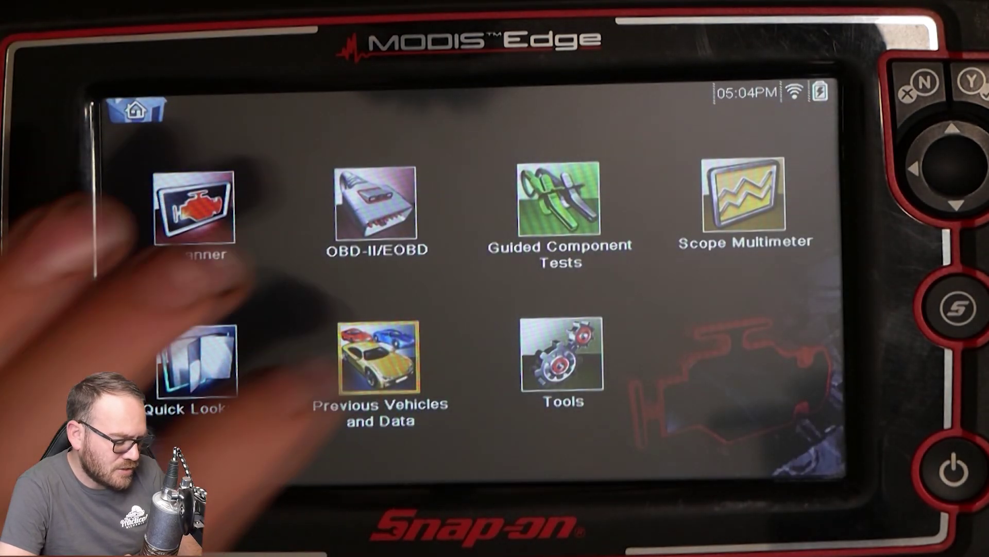
click(378, 356)
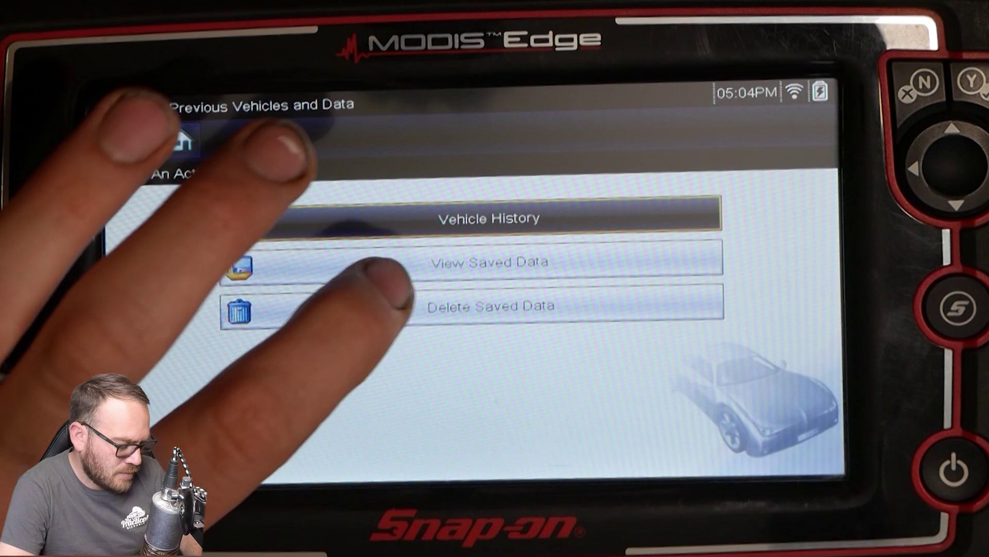
click(384, 262)
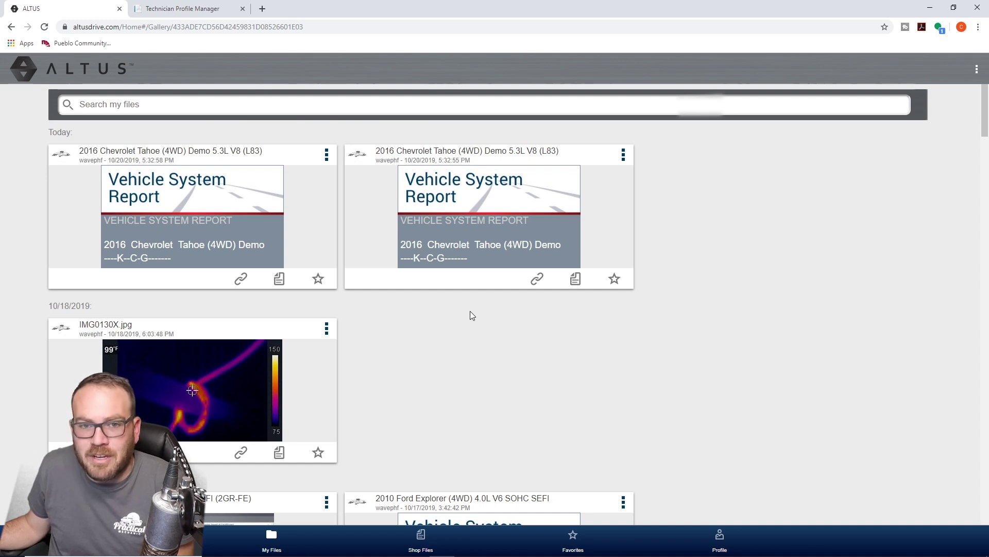
Open the second 2016 Tahoe report PDF, review its codes, and return to the gallery
click(475, 178)
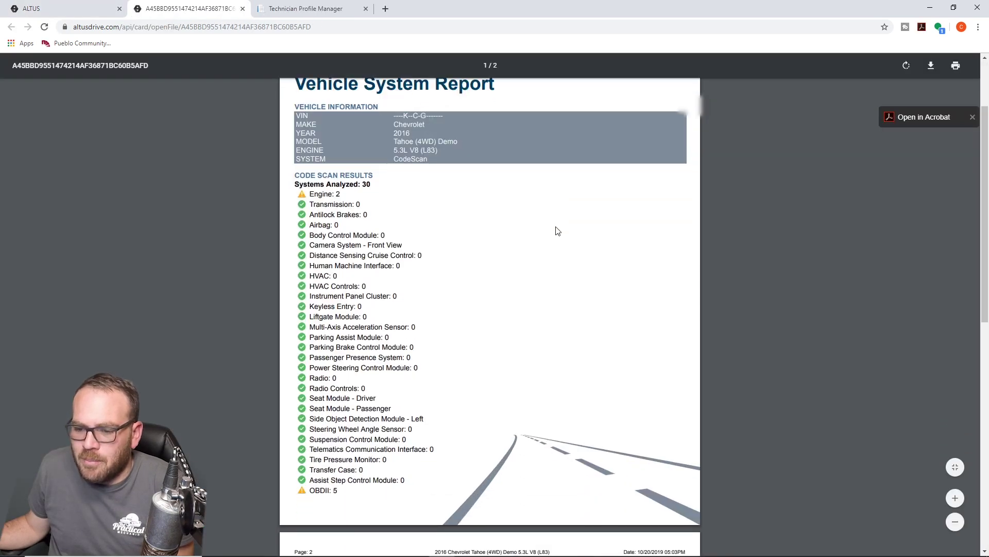
scroll(551, 229, down, 5)
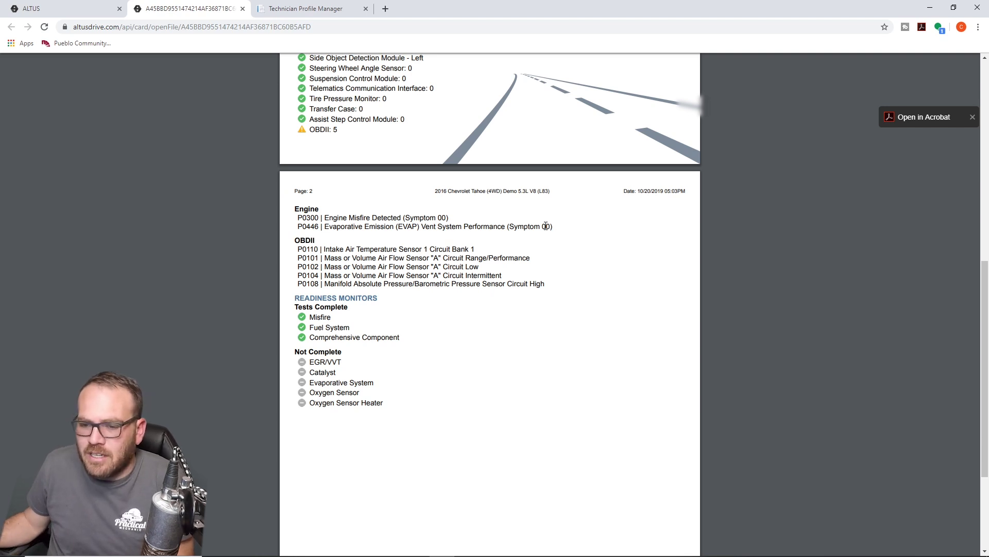
scroll(426, 175, up, 7)
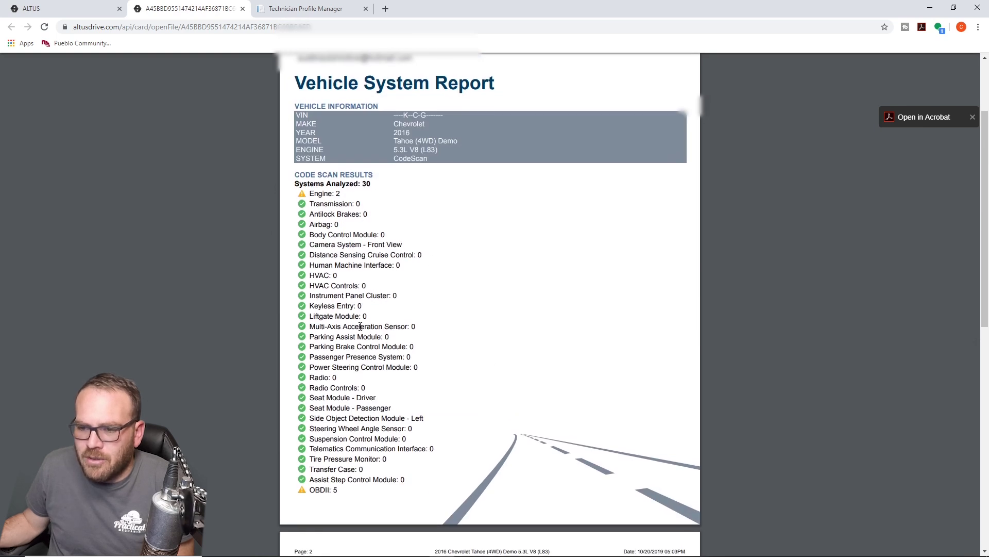
scroll(417, 157, down, 1)
scroll(418, 129, up, 1)
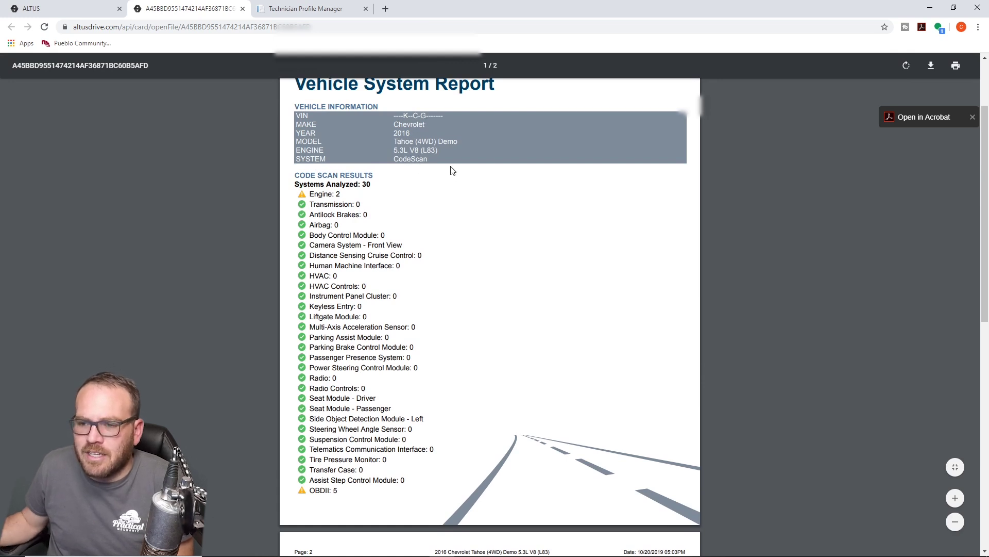
scroll(414, 180, down, 6)
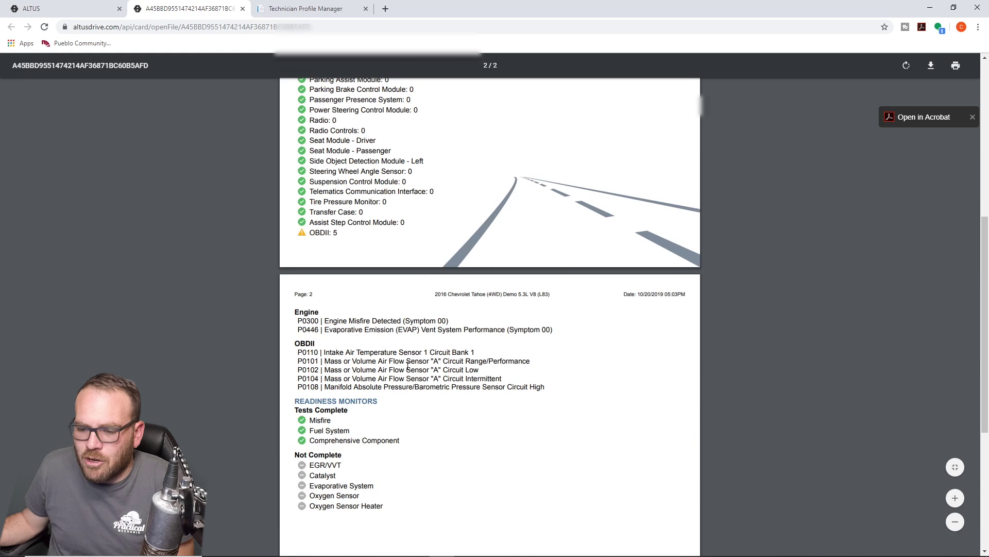
key(ctrl+shift+Tab)
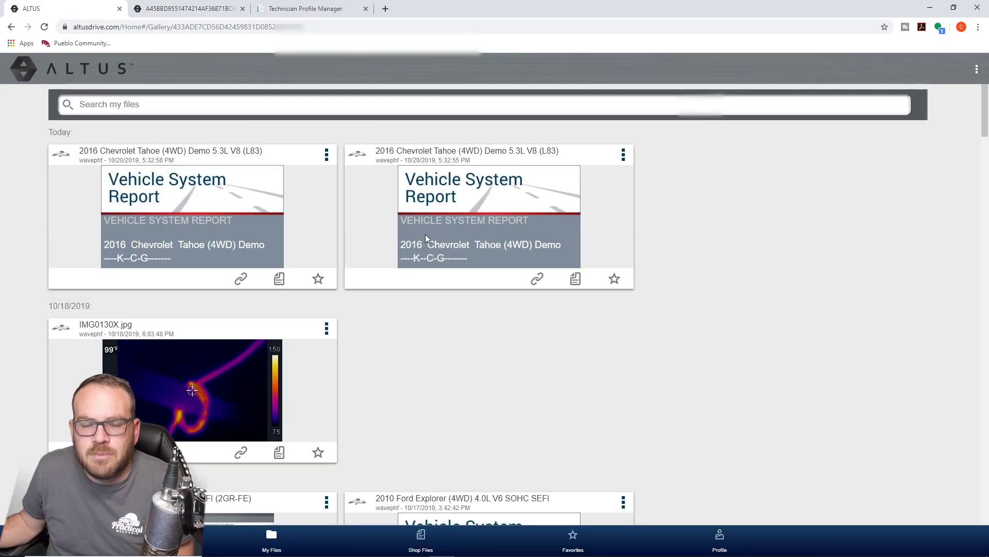
click(535, 279)
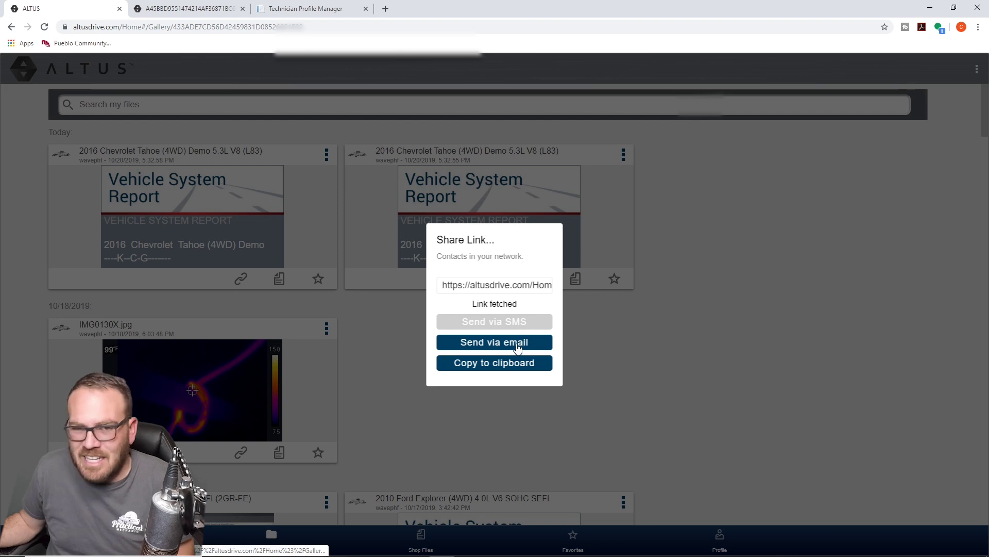
click(582, 320)
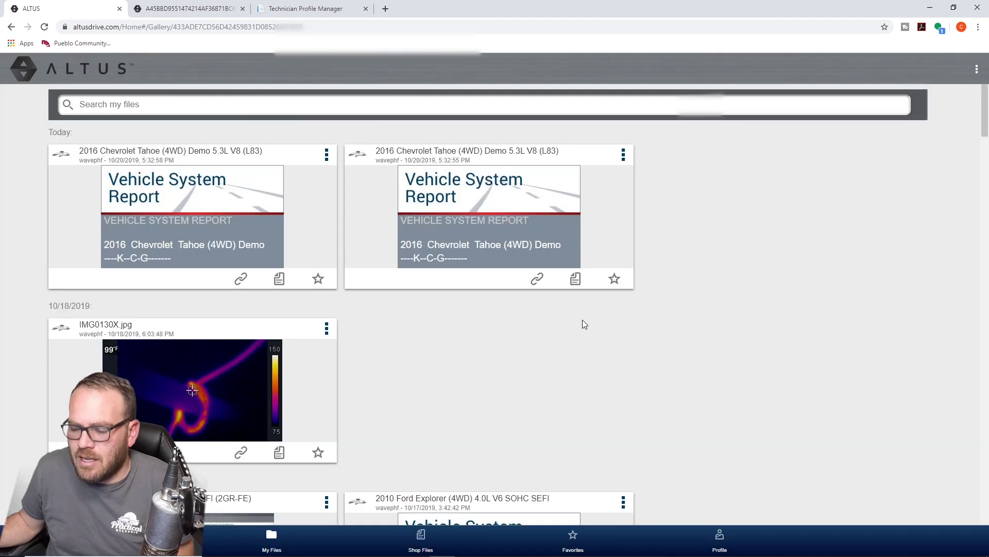
click(576, 281)
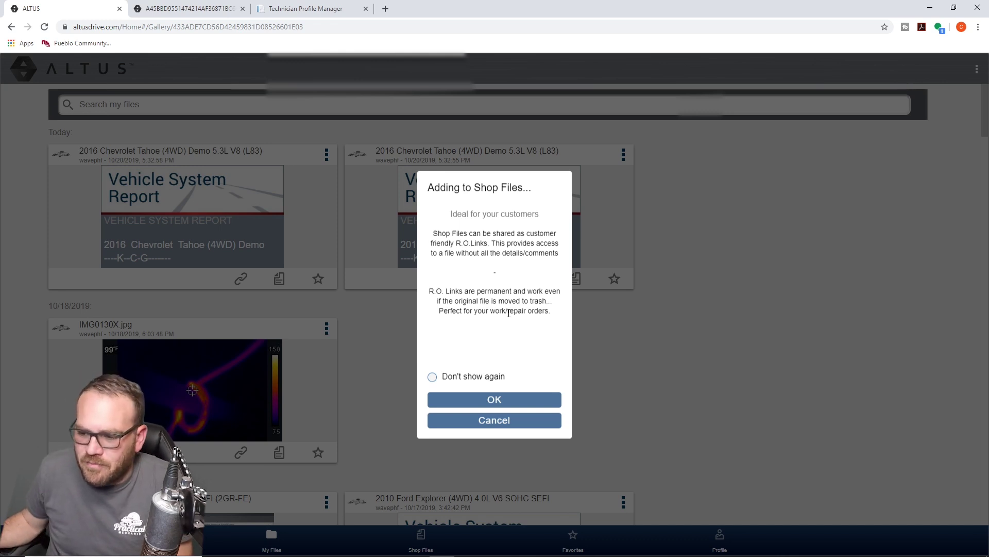
click(475, 420)
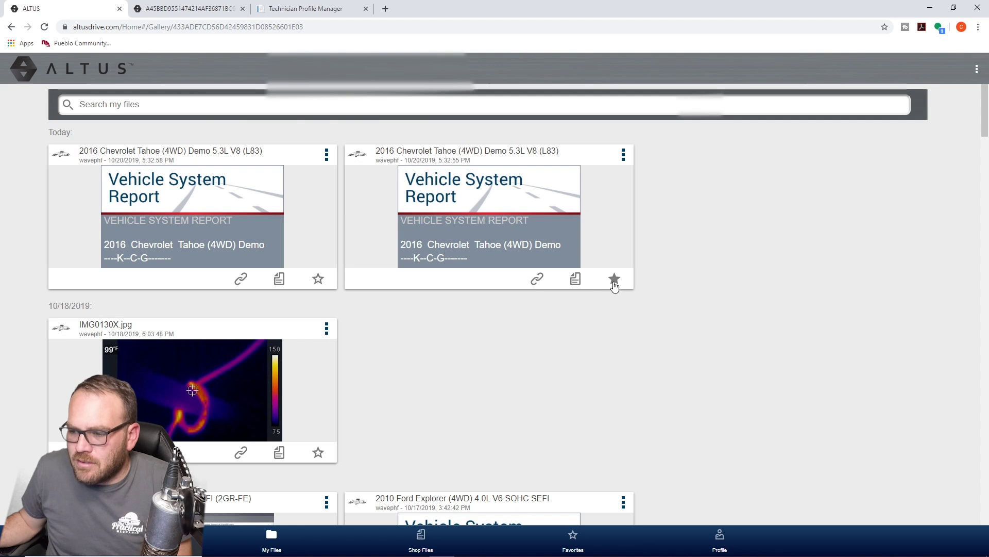
Check Favorites, then return to My Files and find the 2010 Ford Explorer report
click(573, 541)
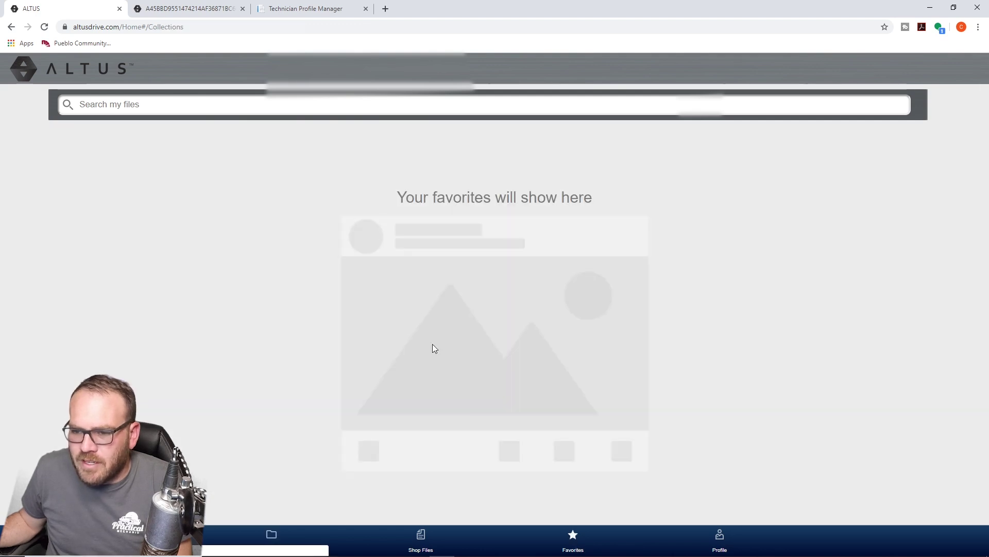
click(269, 535)
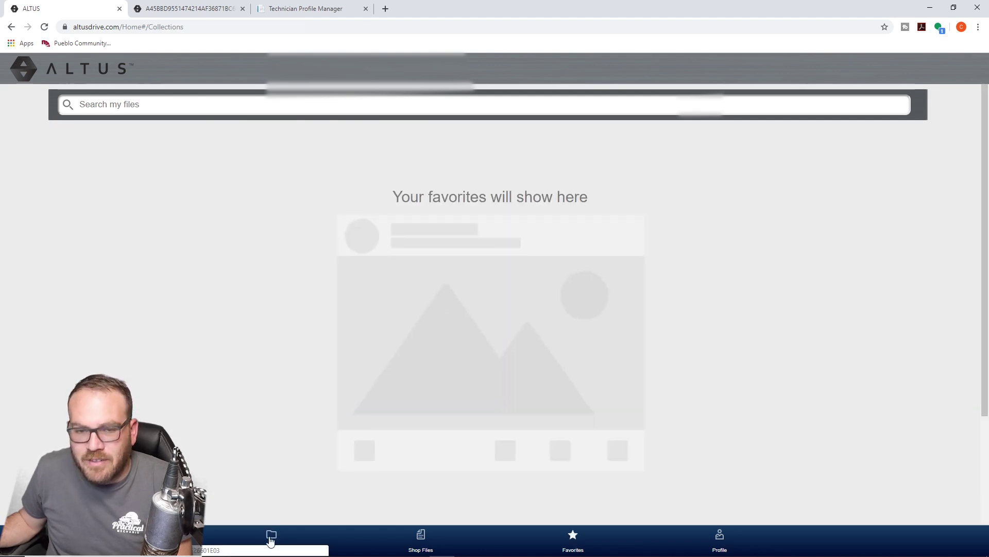
scroll(387, 340, down, 2)
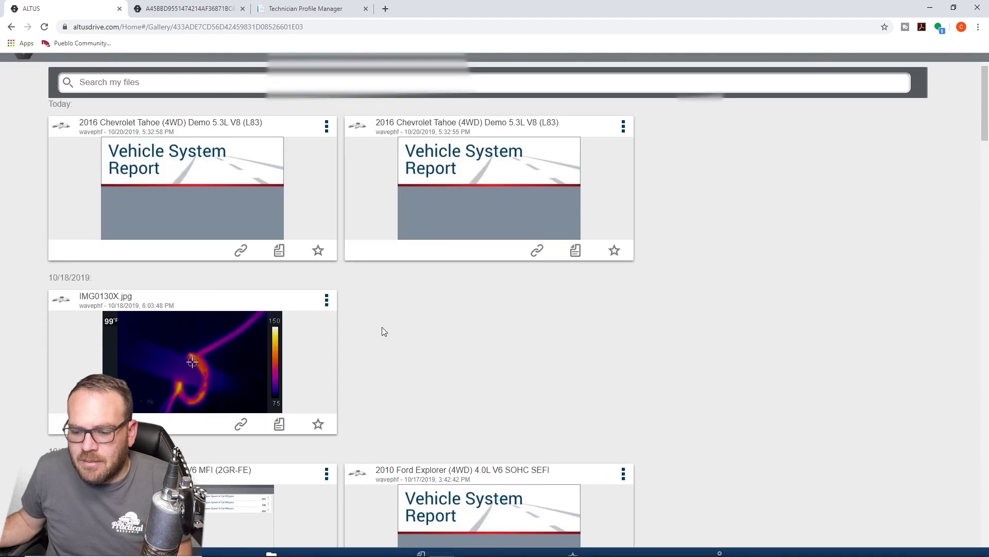
scroll(347, 262, up, 2)
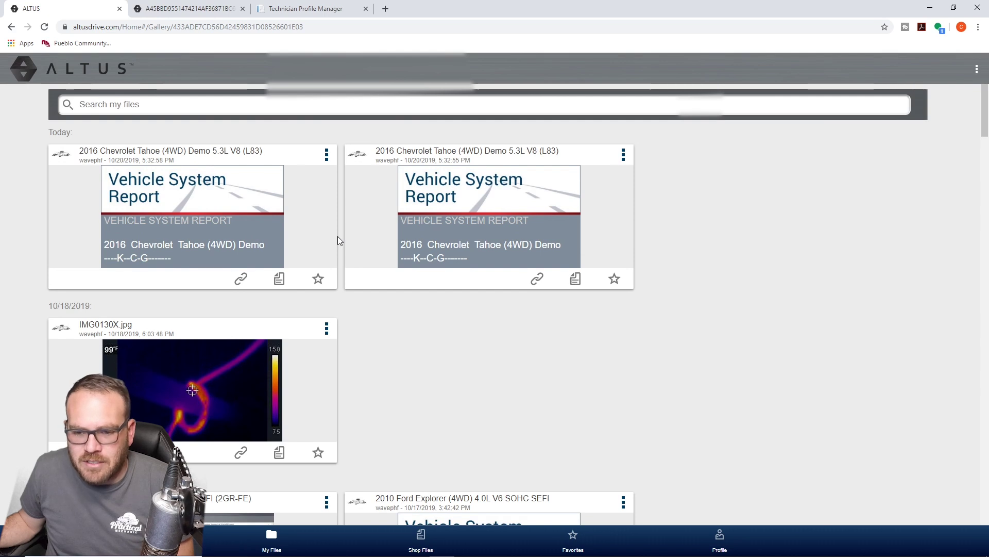
scroll(341, 239, down, 2)
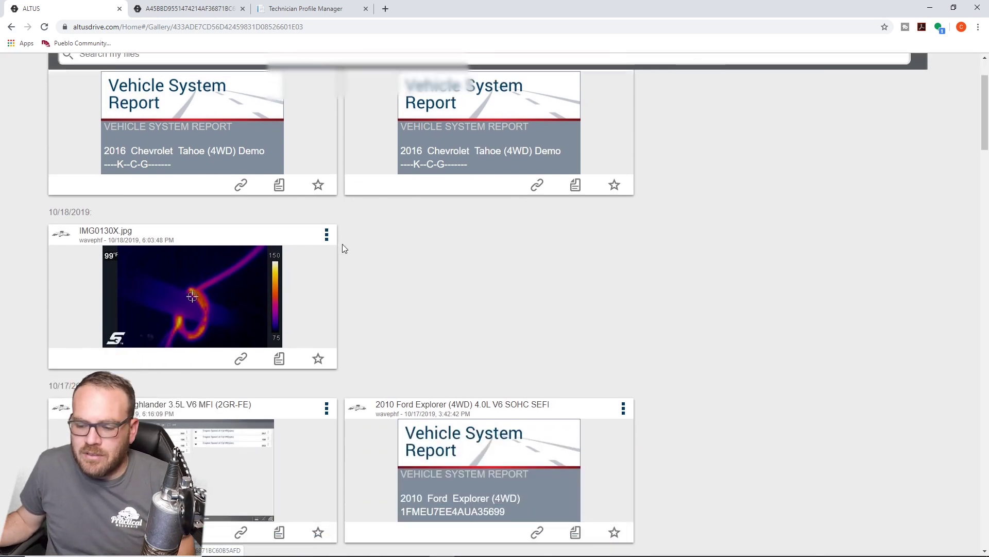
scroll(316, 335, down, 2)
scroll(316, 335, down, 2)
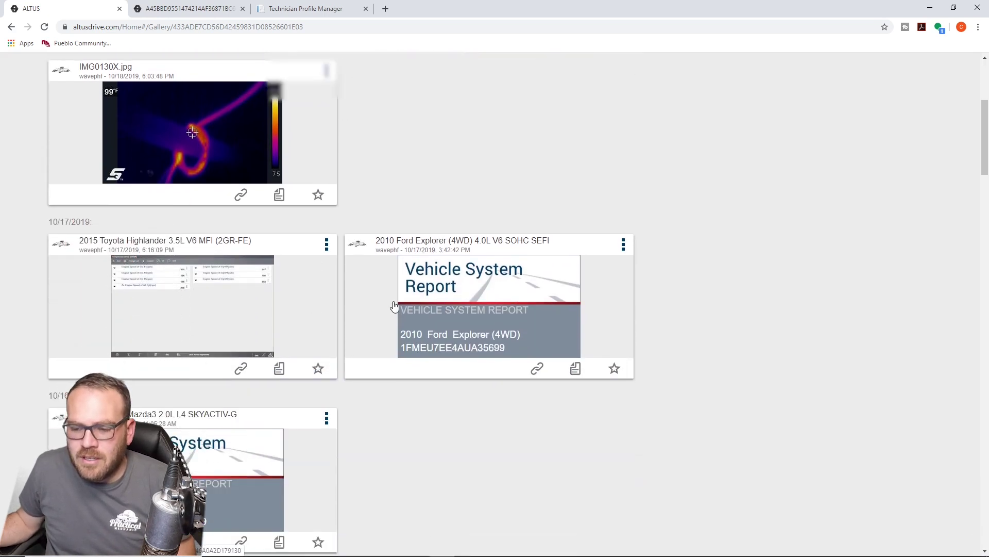
Open the Ford Explorer Pre Scan report PDF and copy its VIN
click(388, 304)
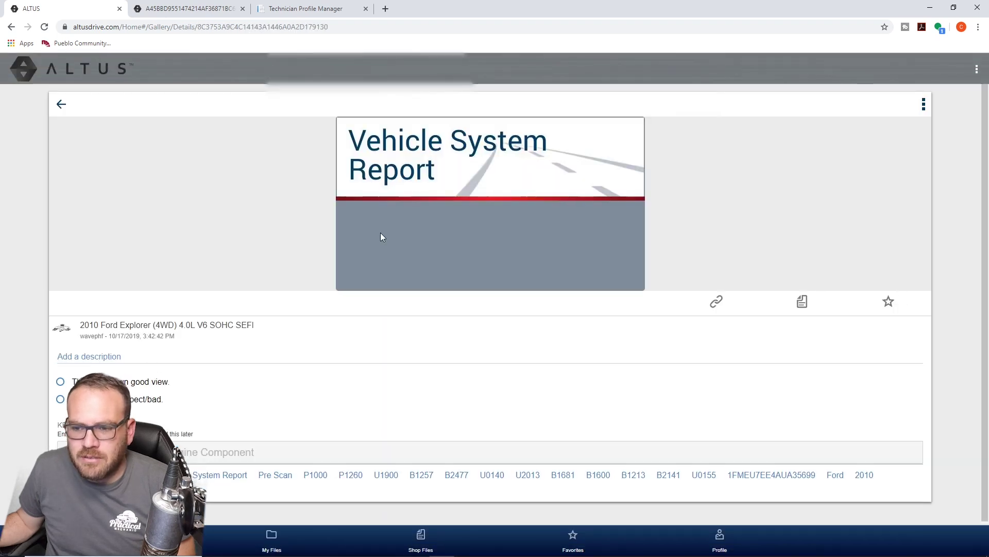
click(356, 237)
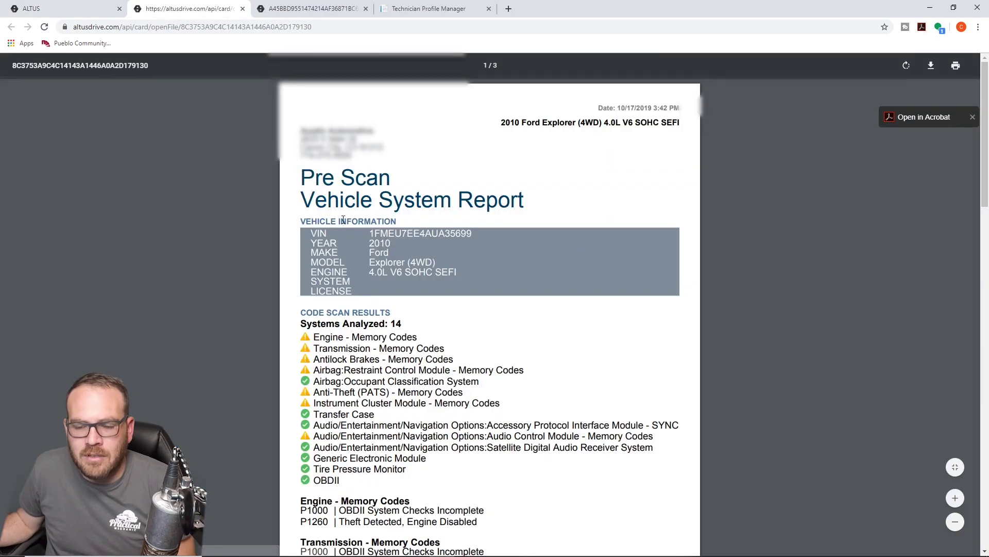
double_click(412, 232)
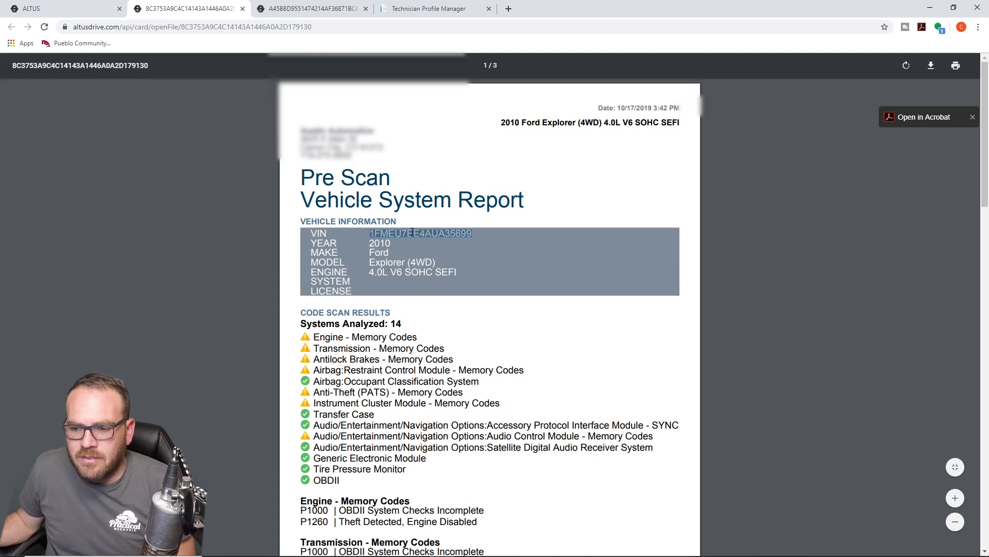
right_click(413, 233)
click(441, 239)
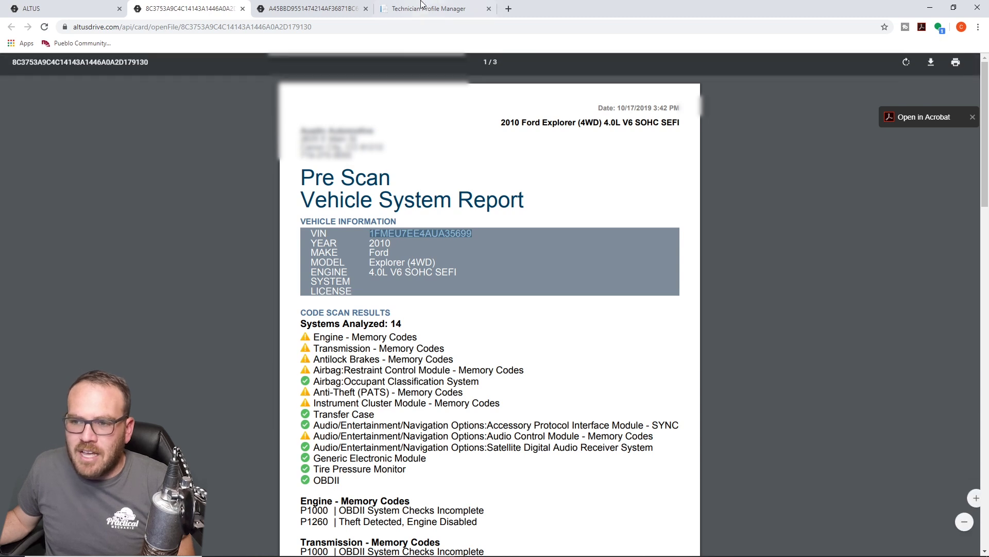
Open ProDemand in a new browser tab and log in
click(506, 9)
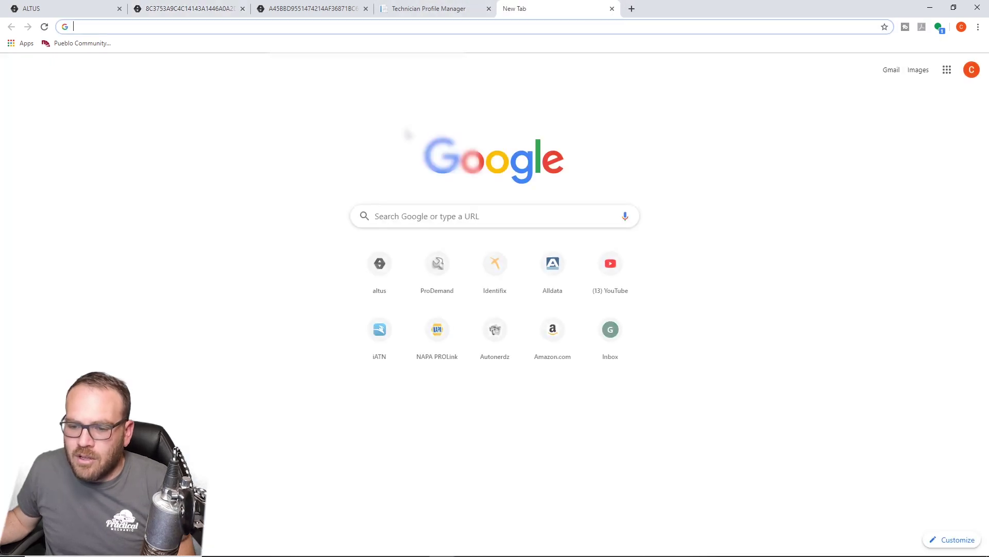
click(437, 265)
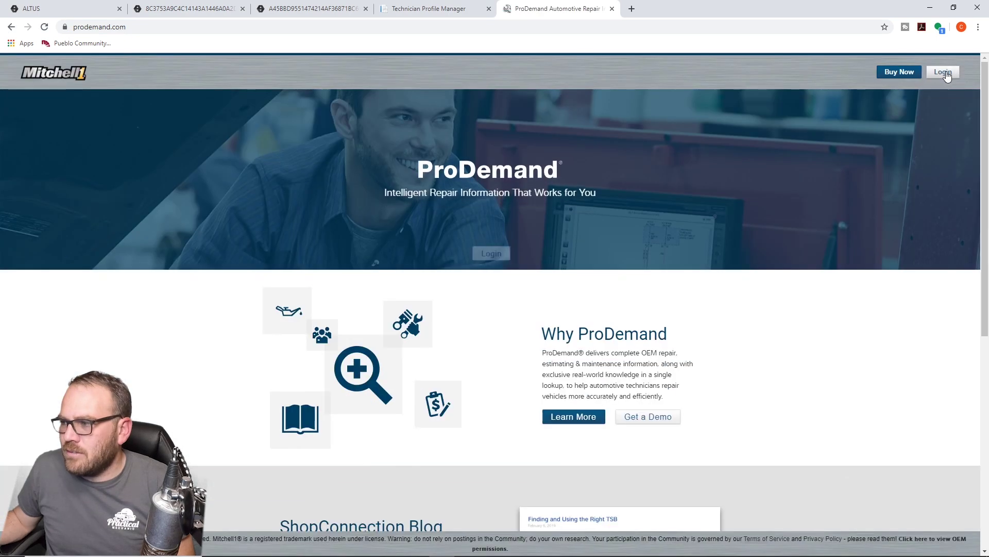
click(944, 72)
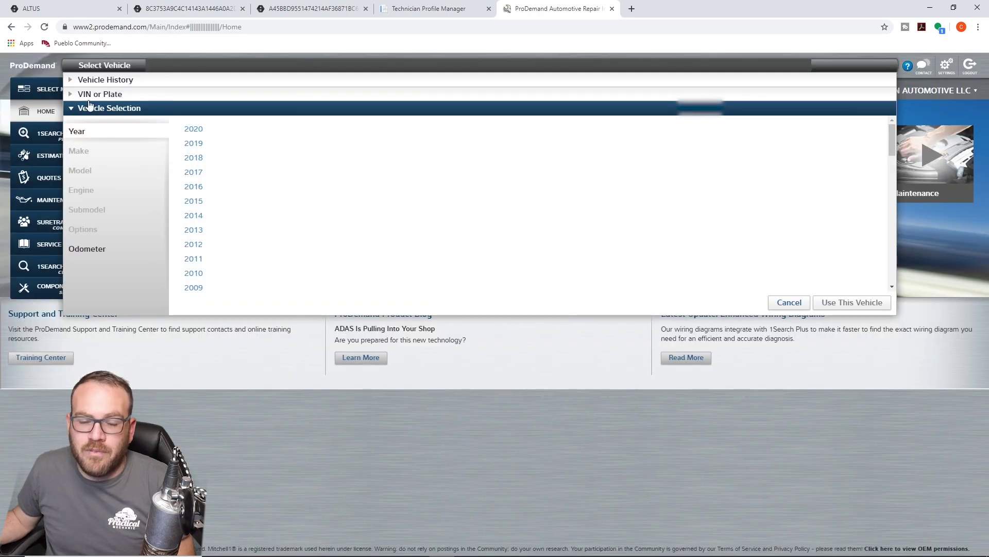
Load the 2010 Ford Explorer 4.0L from the pasted VIN, then copy P1260 from the report
click(124, 96)
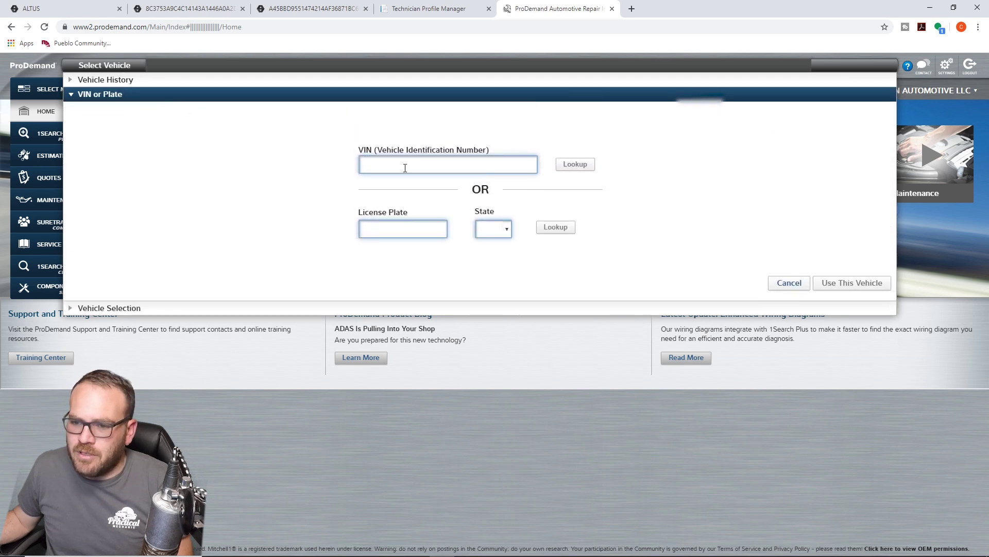
key(ctrl+v)
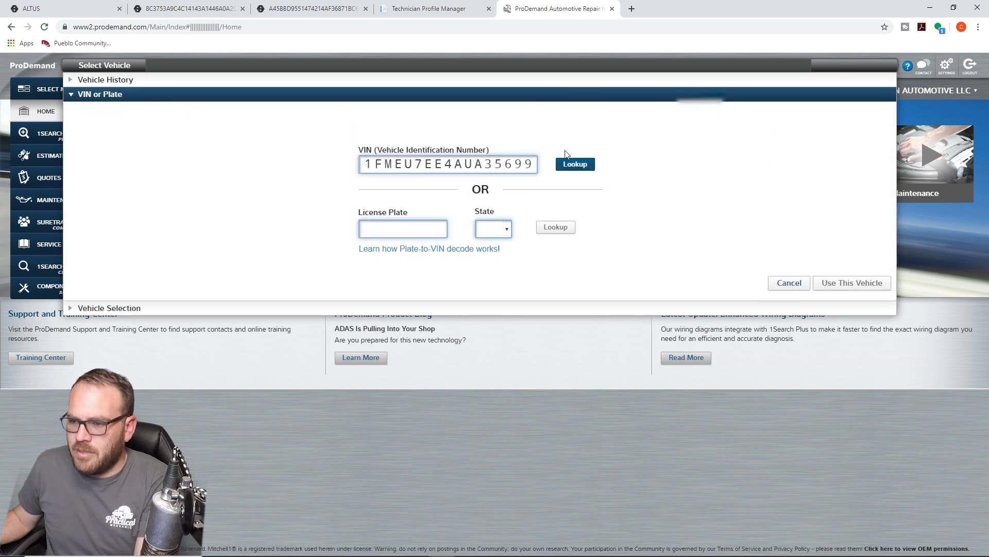
click(581, 165)
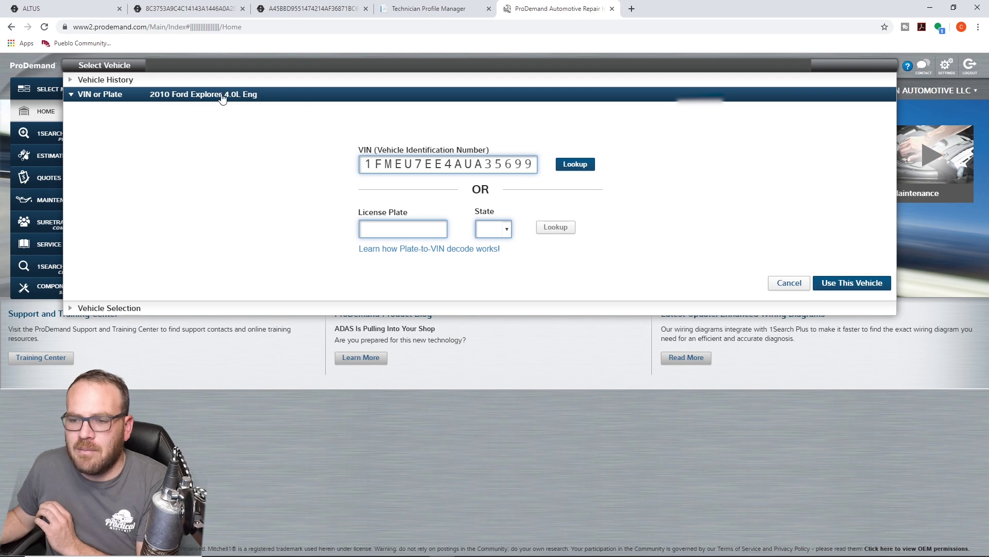
click(845, 286)
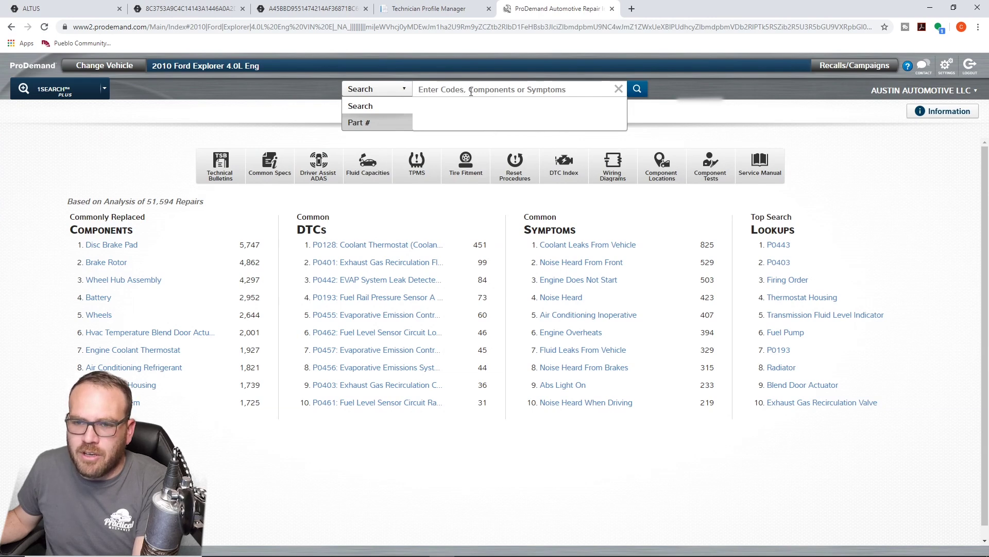
click(226, 9)
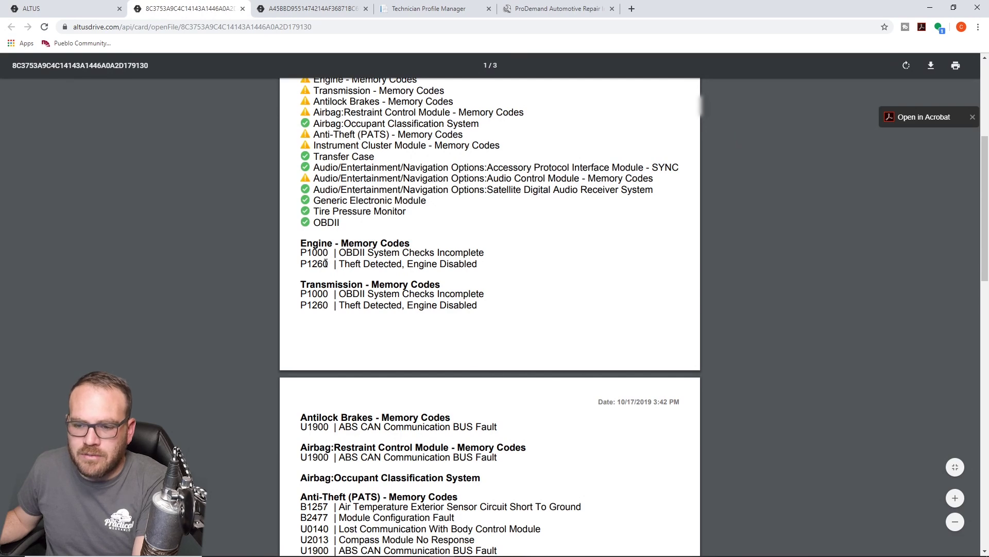
drag(327, 263, 302, 261)
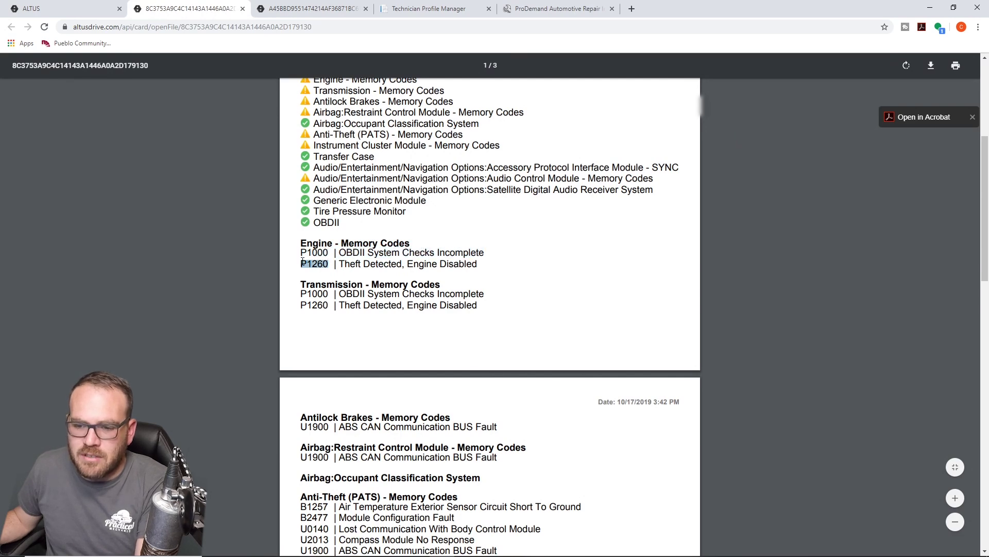
Search ProDemand's 1Search for P1260 and open the p1260 repair information result
click(557, 9)
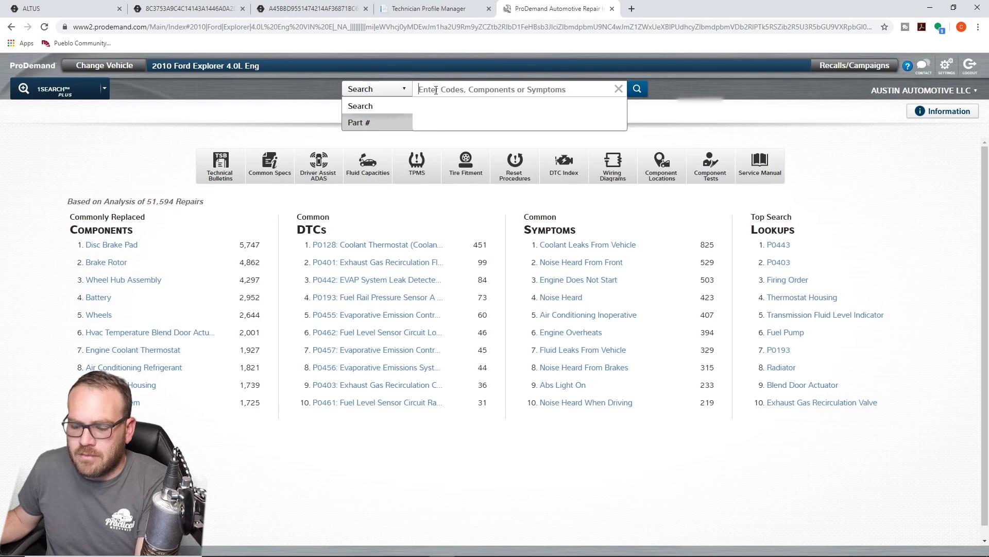
key(ctrl+v)
key(Return)
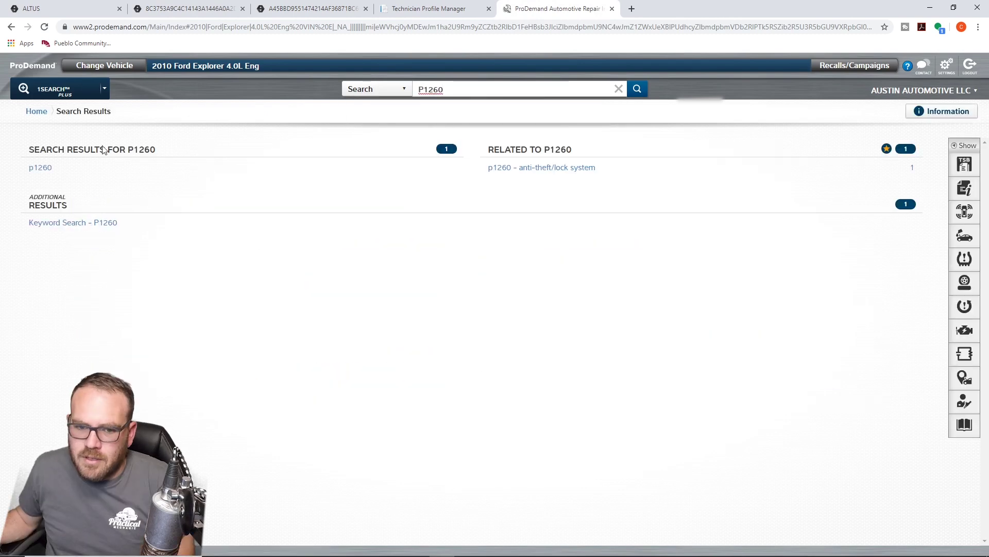
click(36, 169)
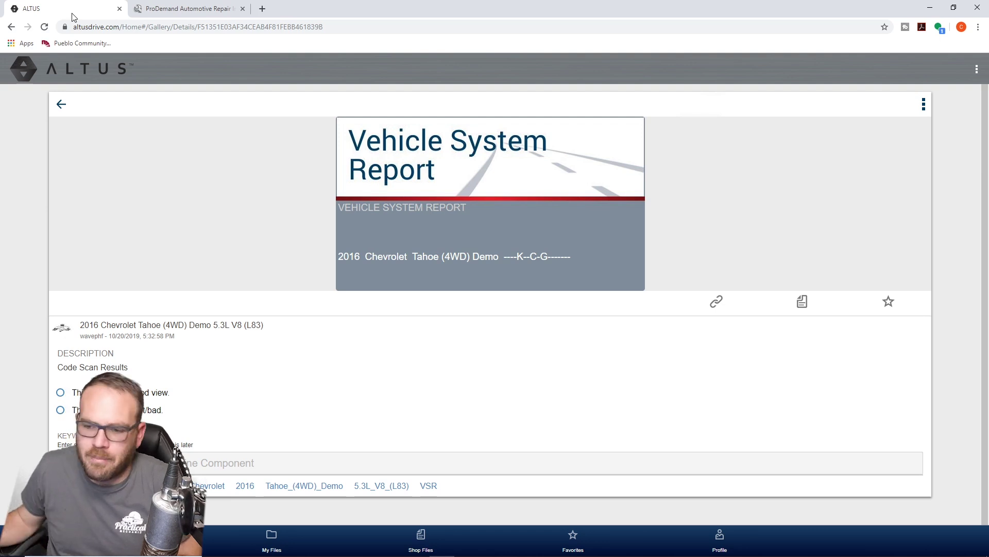
Open the 2016 Chevrolet Tahoe report PDF and scroll to engine codes P0300 and P0446
click(217, 182)
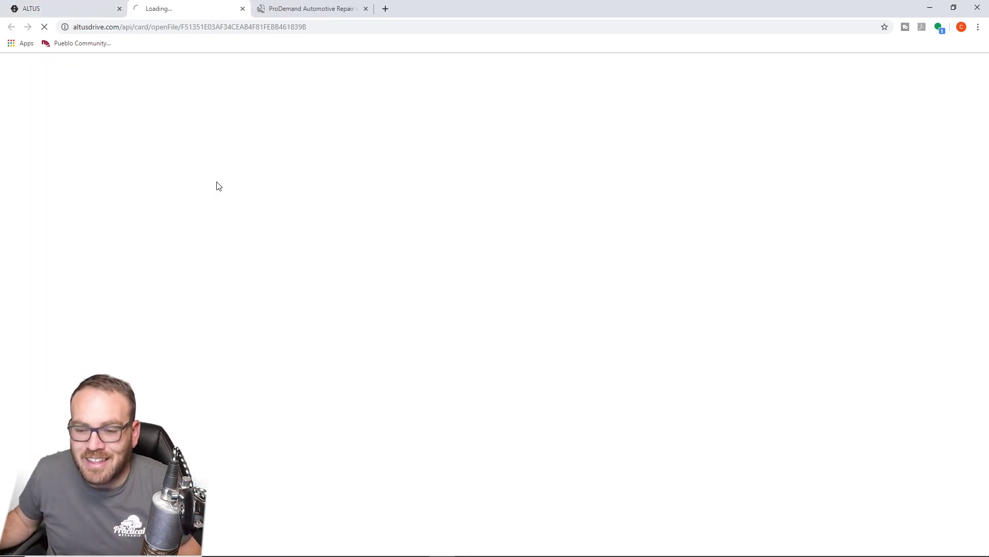
scroll(216, 181, down, 2)
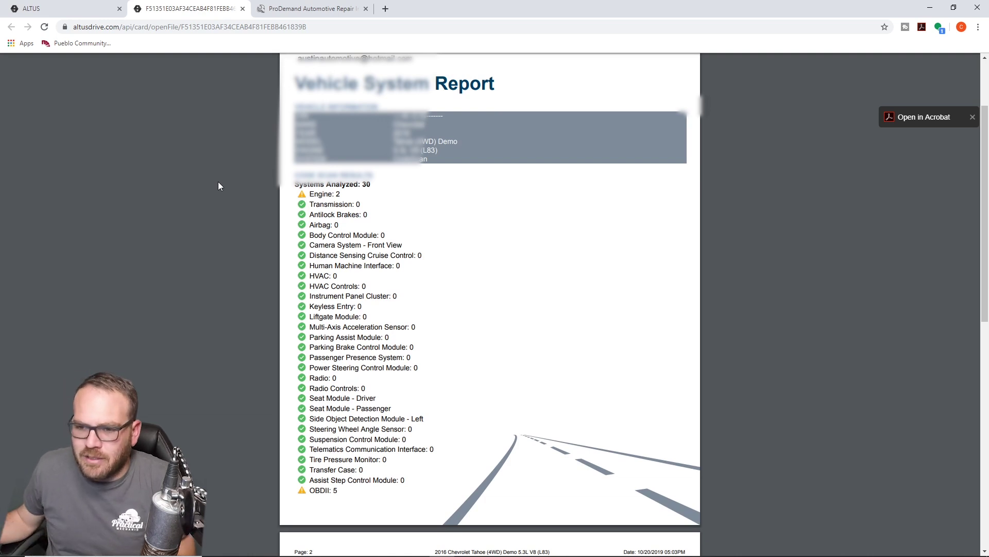
scroll(365, 195, down, 1)
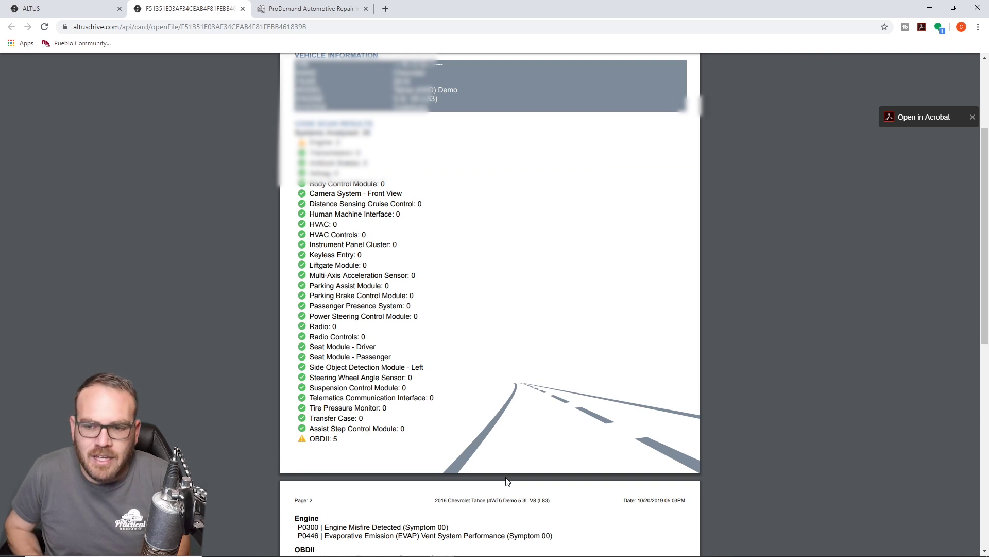
Return to My Files and open the 2010 Ford Explorer Pre Scan report PDF
click(32, 9)
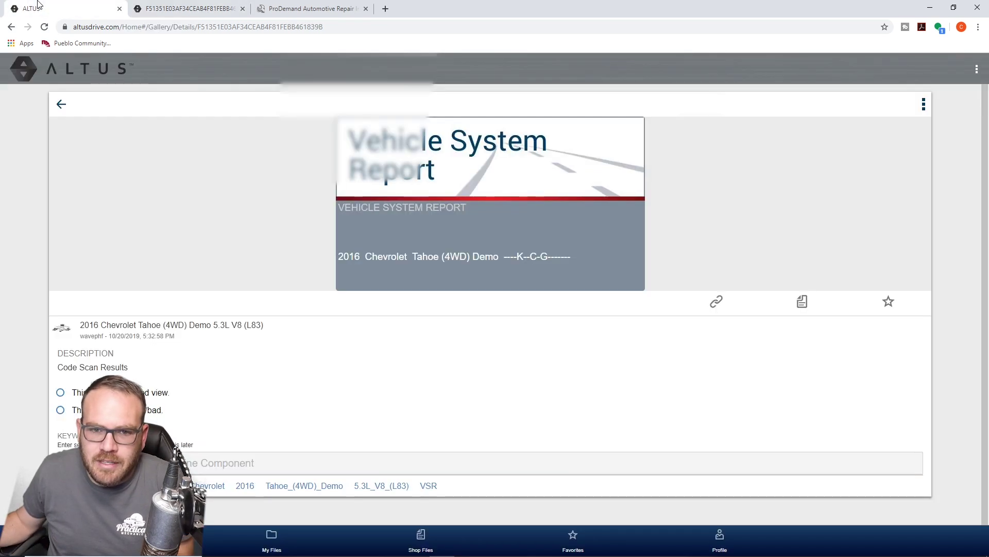
click(60, 104)
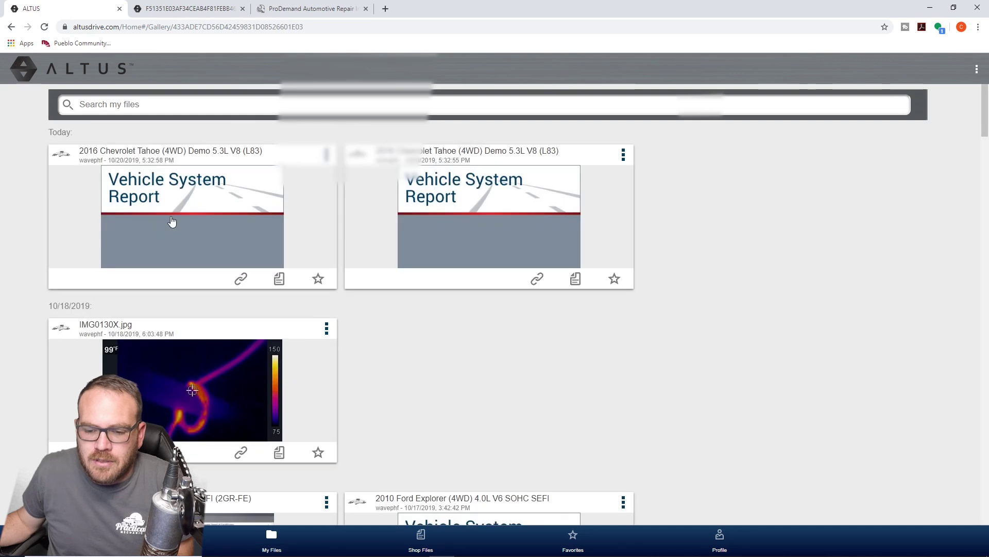
scroll(416, 269, down, 1)
scroll(416, 273, down, 3)
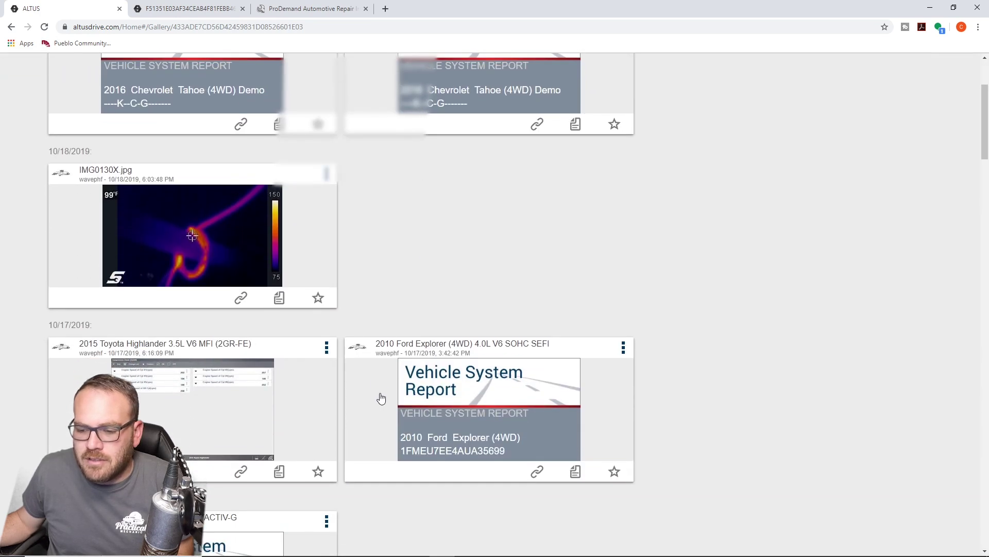
click(379, 397)
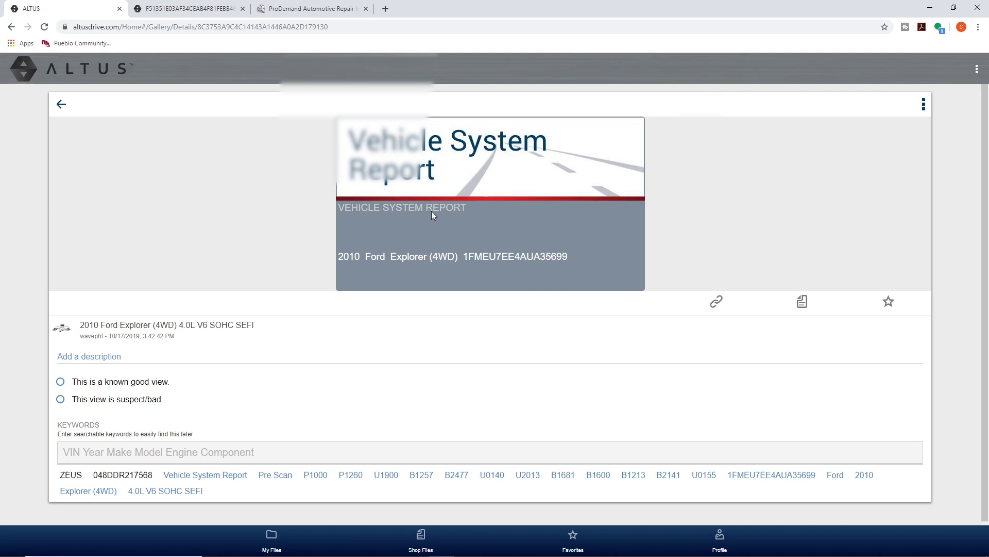
click(432, 212)
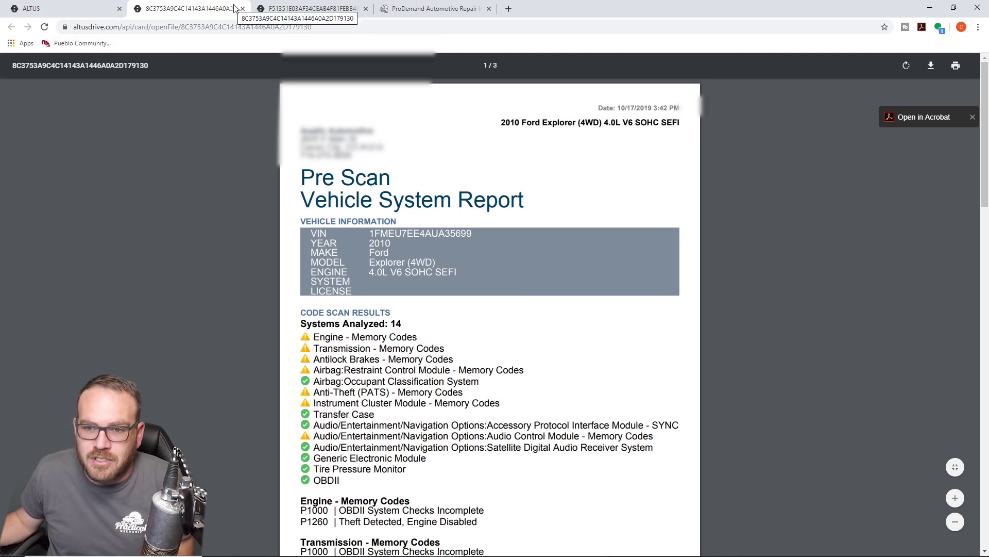
Compare the Tahoe report against the Ford Explorer report, then close the Tahoe PDF
click(288, 8)
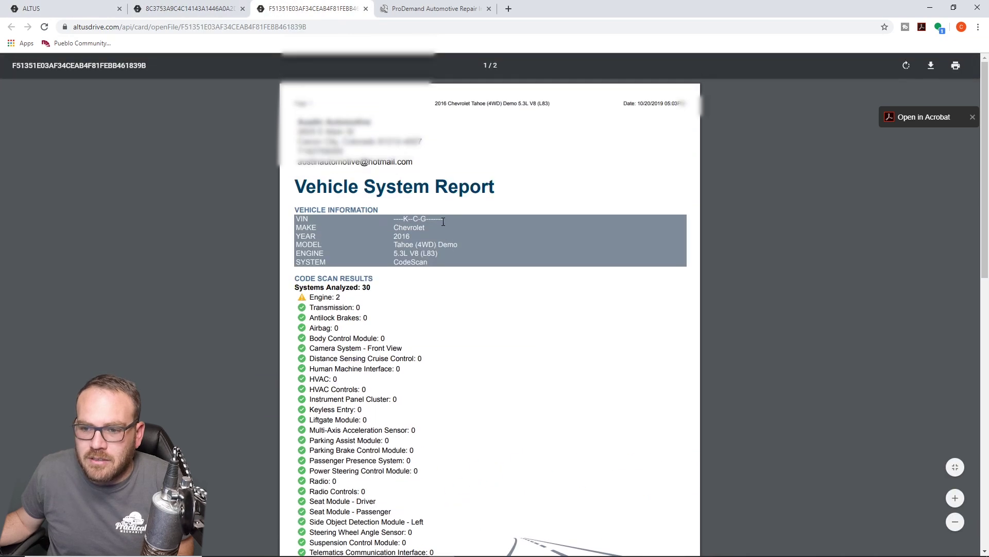
scroll(443, 206, down, 1)
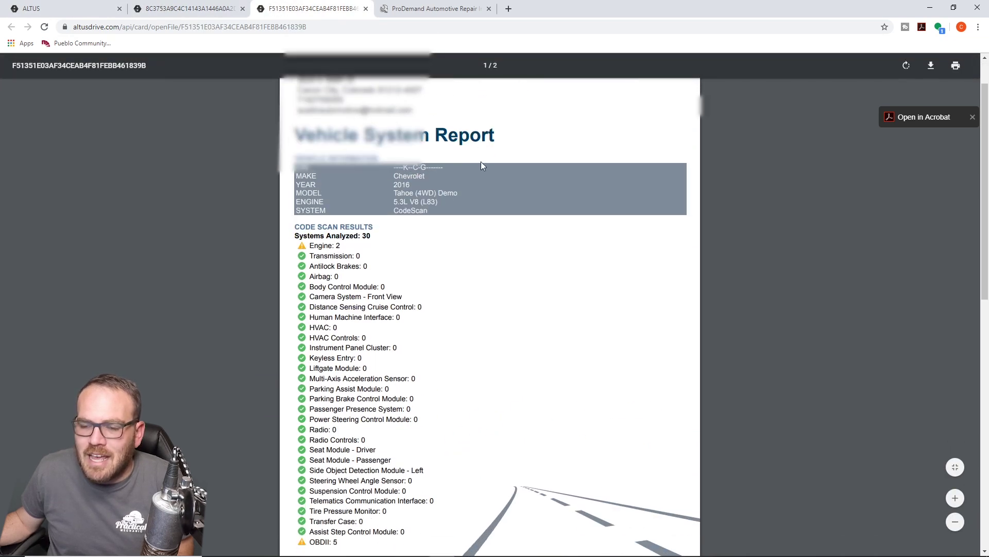
scroll(482, 164, up, 1)
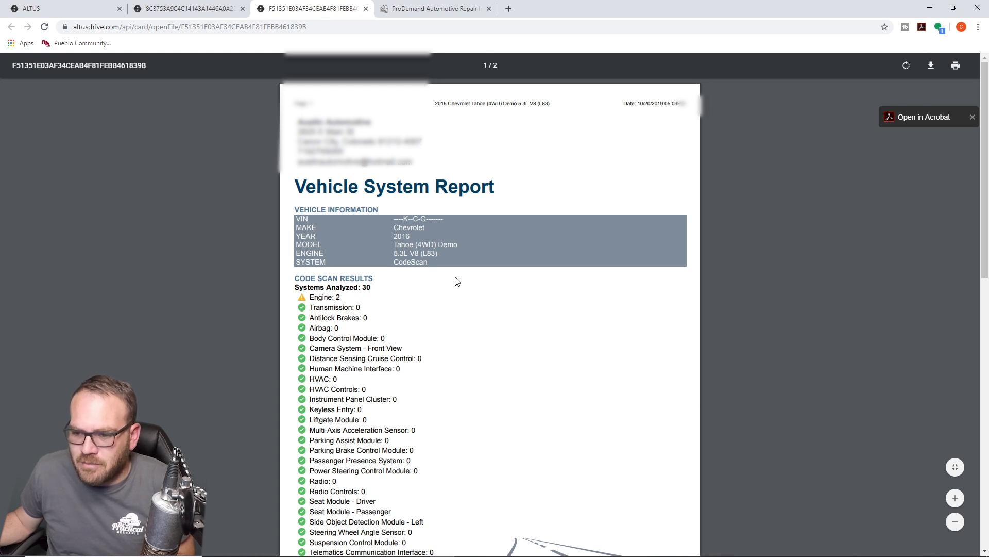
key(ctrl+w)
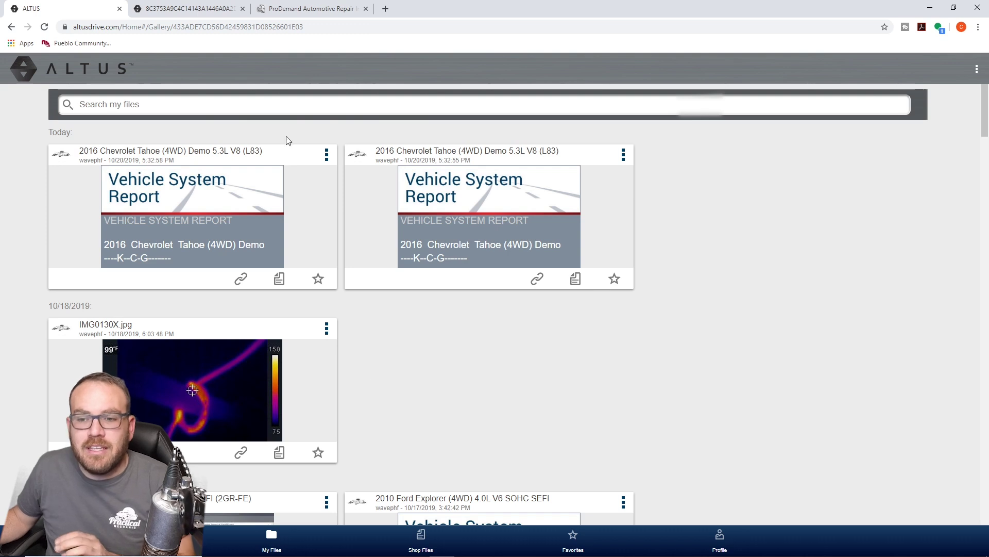
click(274, 104)
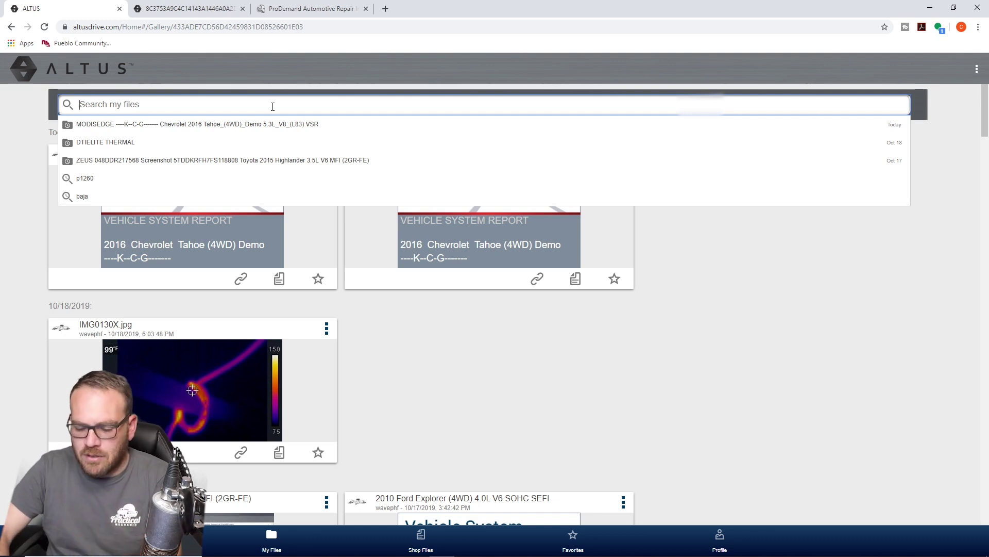
Search the saved files for p1260
text(p16)
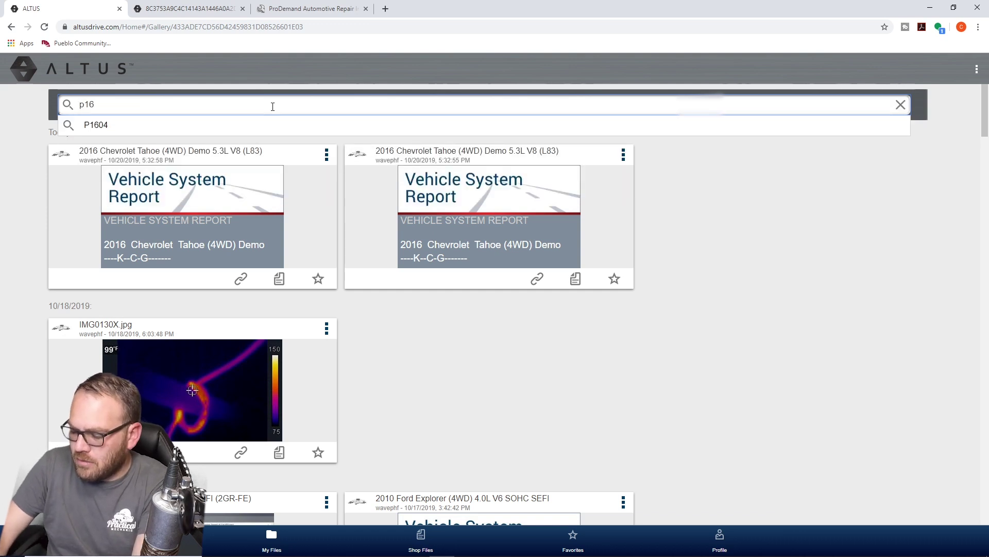
key(BackSpace)
text(260)
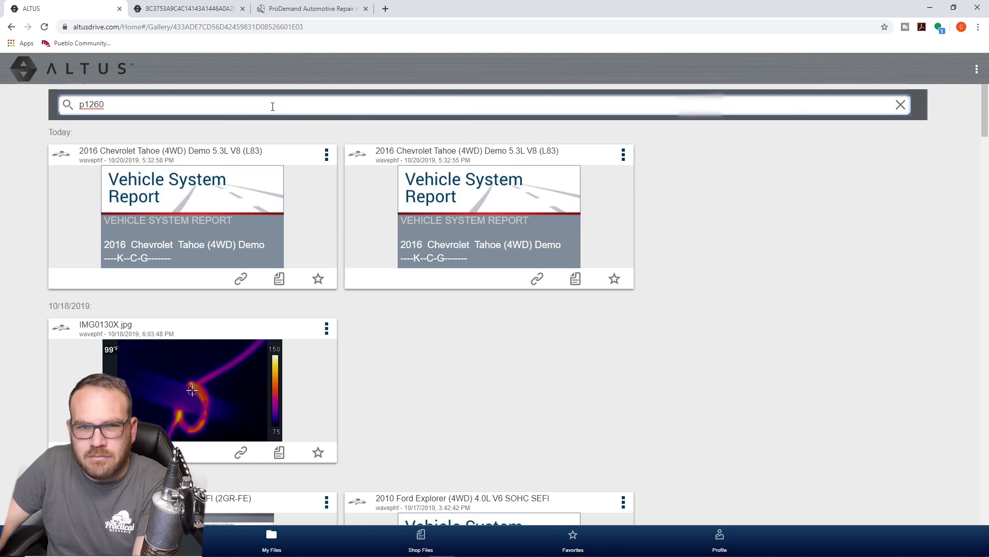
key(Return)
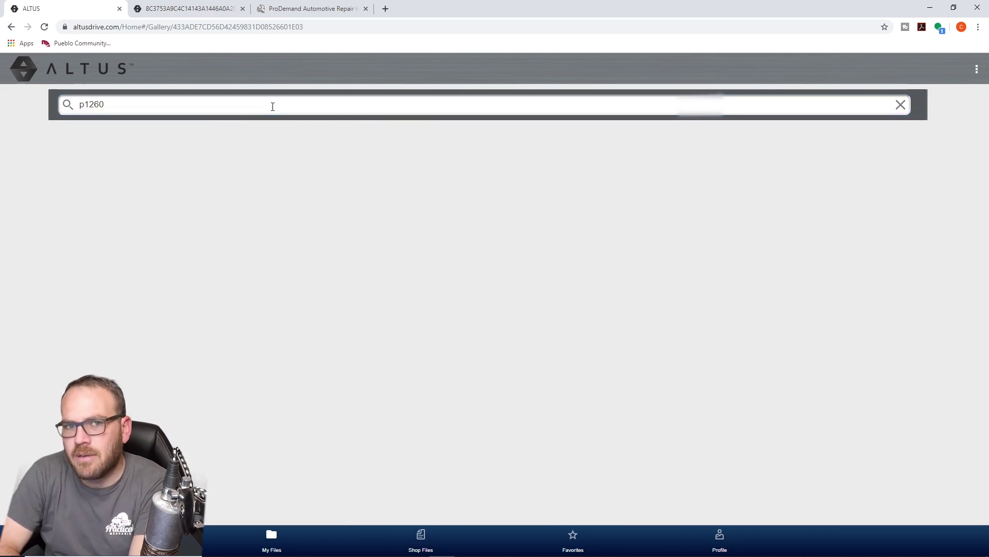
Narrow the search to 1260 and open the 2016 Mazda CX-5 report's details
key(Home)
key(Delete)
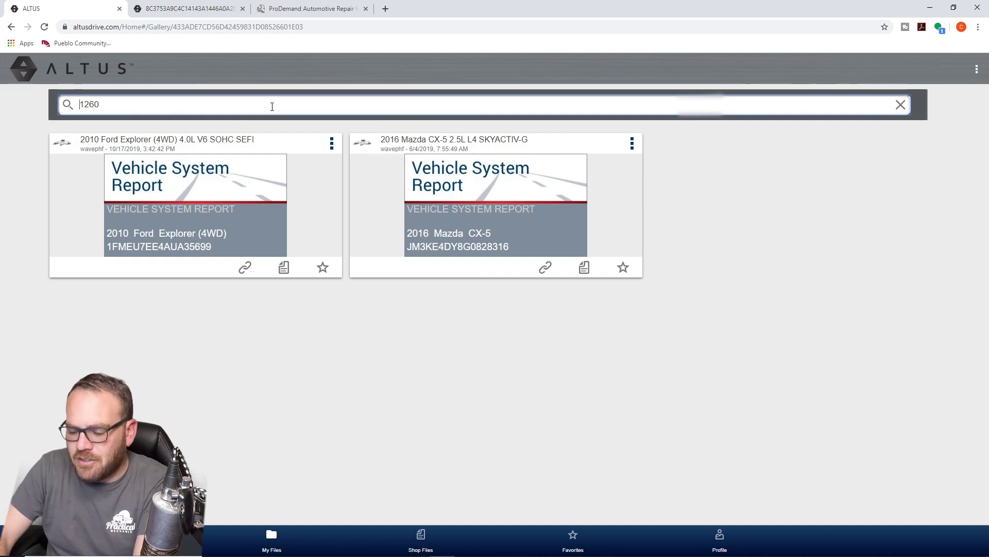
text(P)
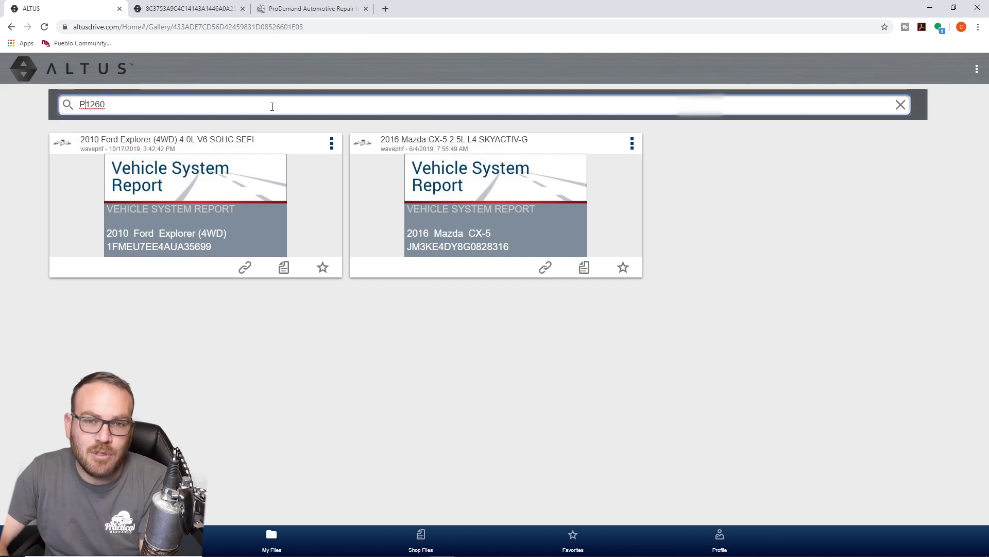
key(BackSpace)
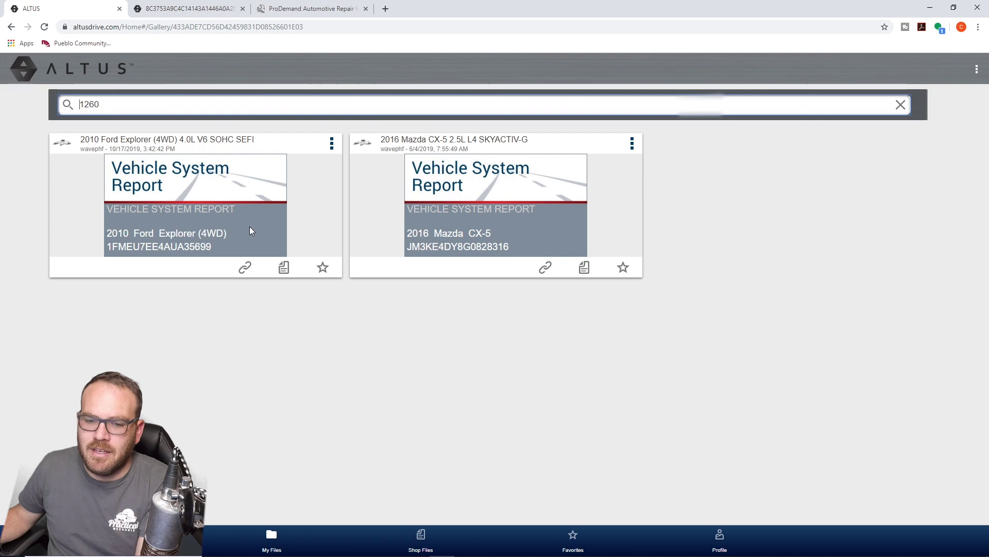
click(477, 207)
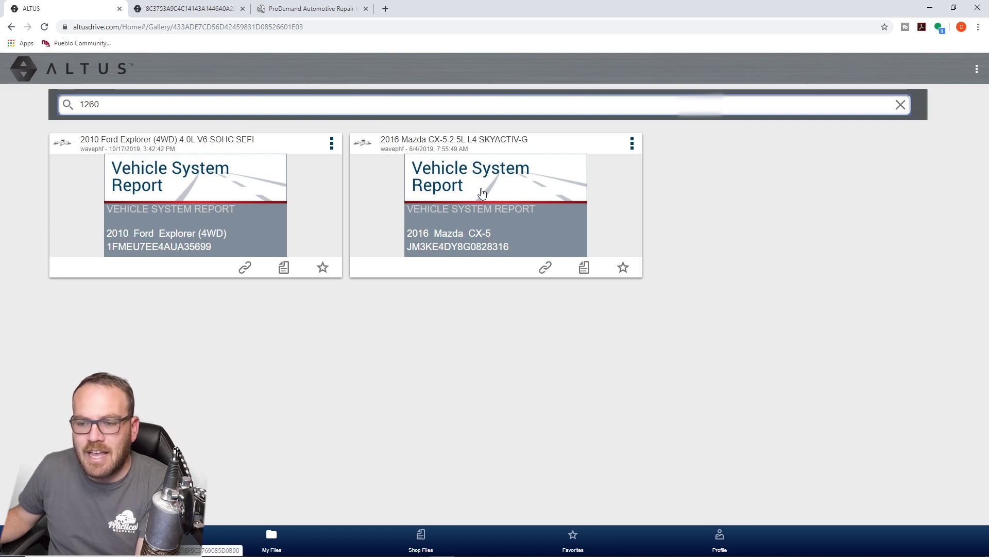
View codes P1260 and P0192 in the Mazda CX-5 report PDF, then close the Mazda and Ford report tabs
click(401, 220)
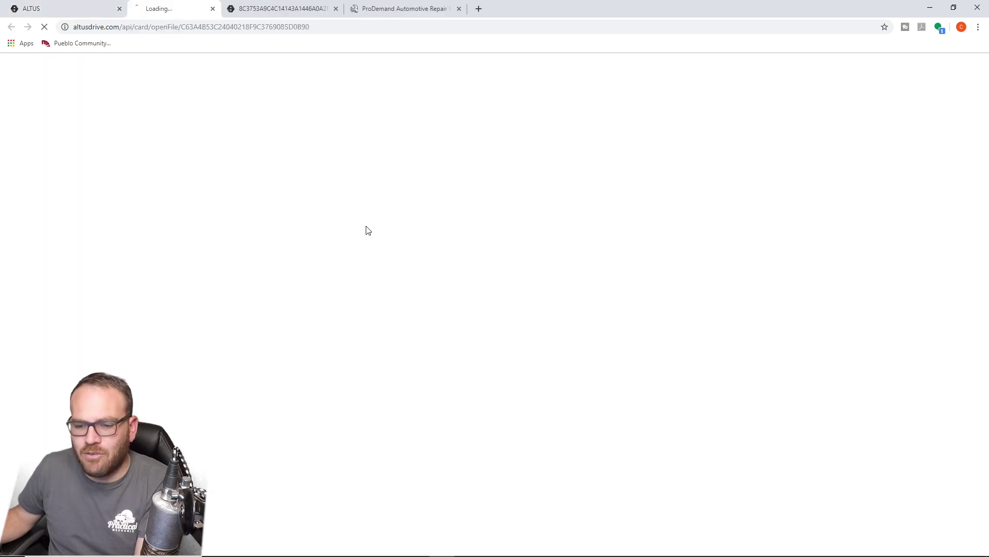
scroll(338, 247, down, 6)
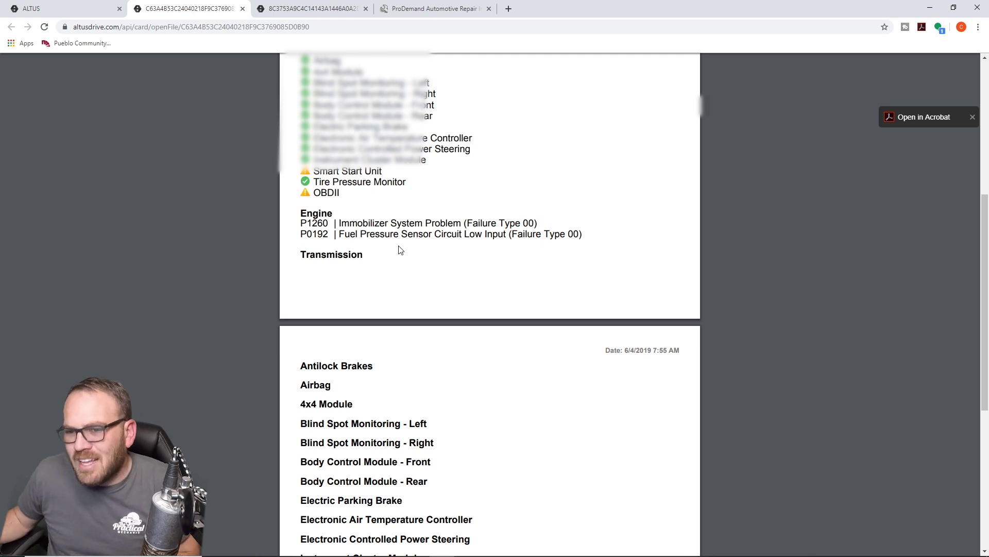
scroll(401, 250, up, 1)
scroll(392, 233, up, 1)
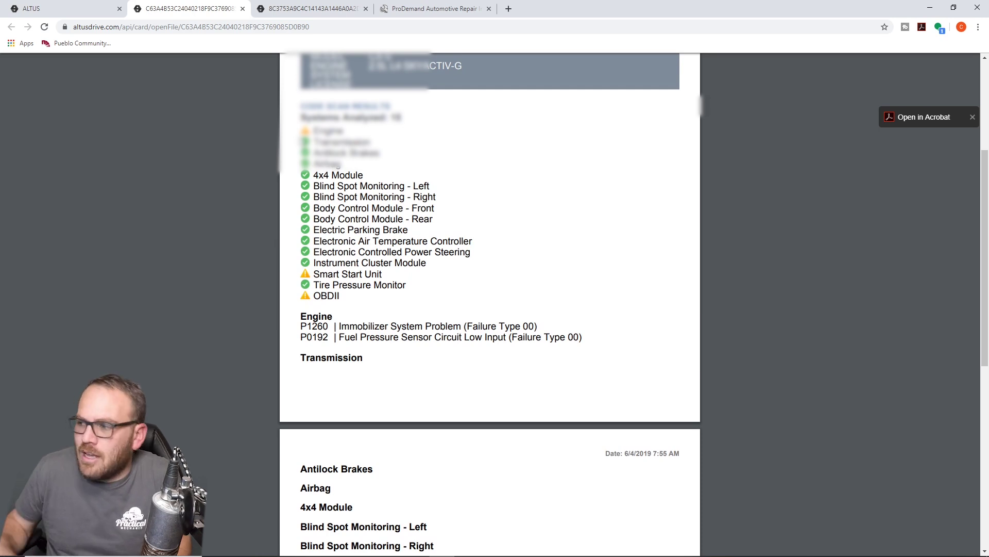
scroll(489, 257, up, 2)
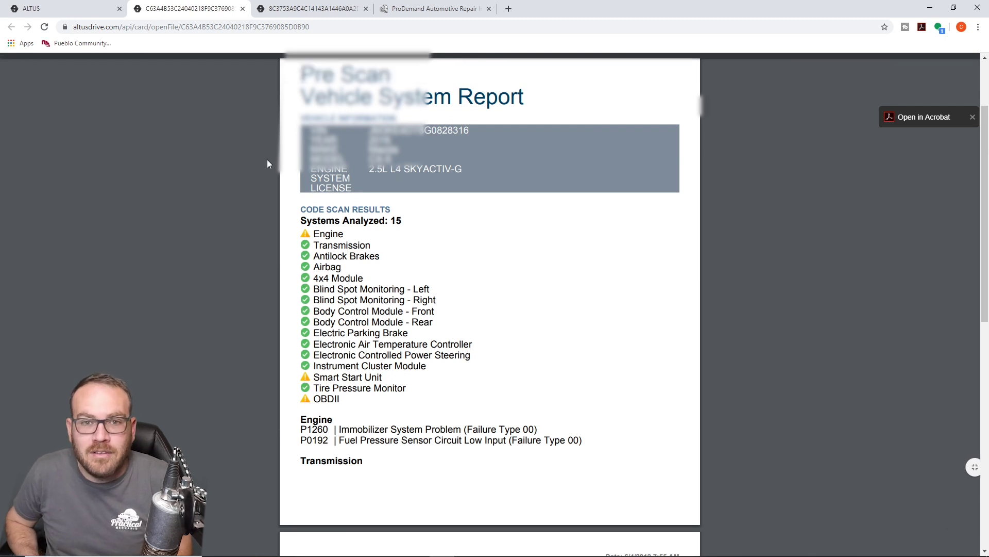
click(244, 12)
click(244, 11)
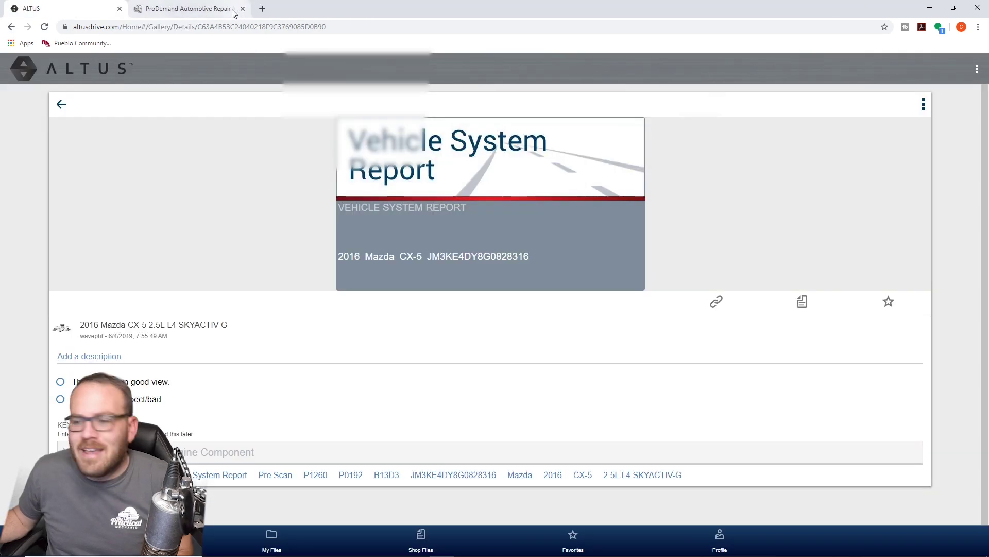
click(175, 171)
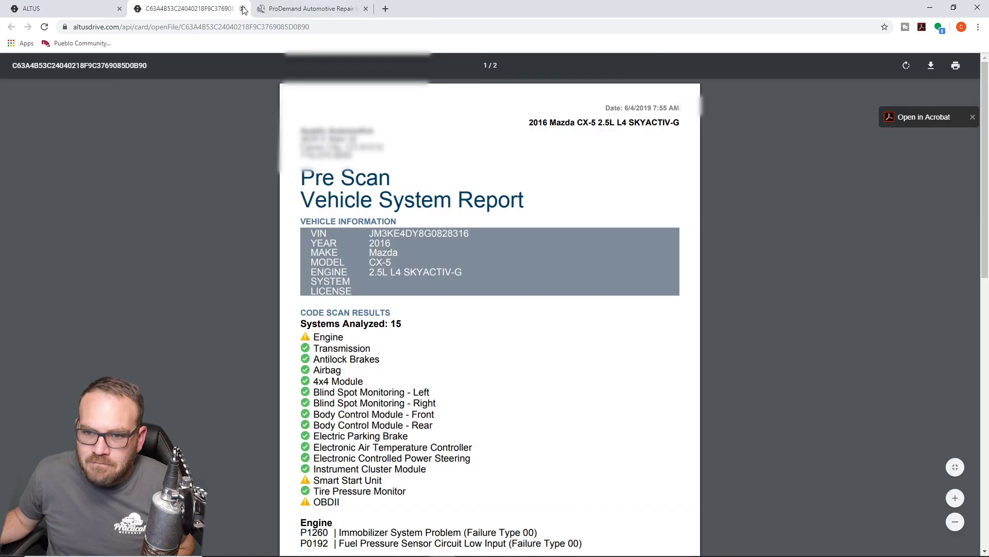
click(244, 10)
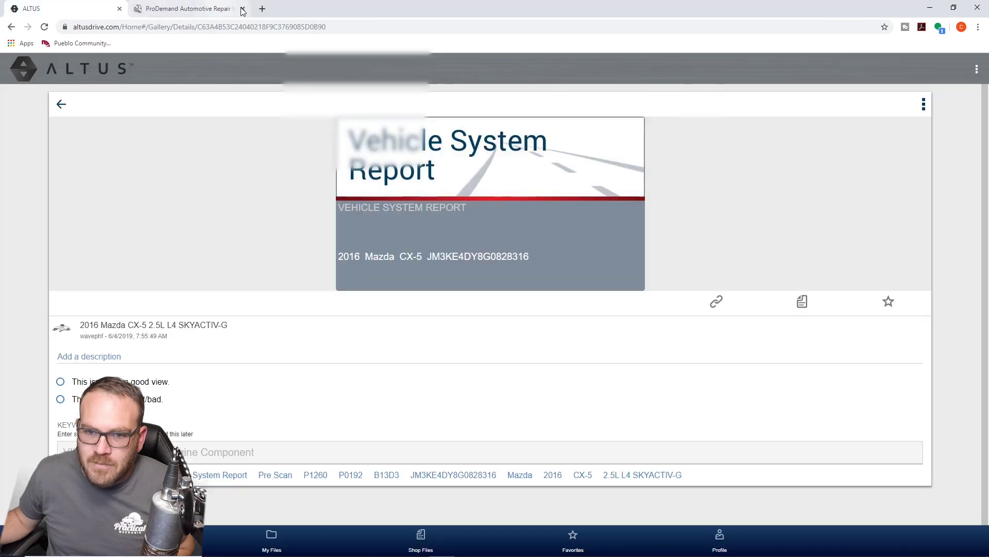